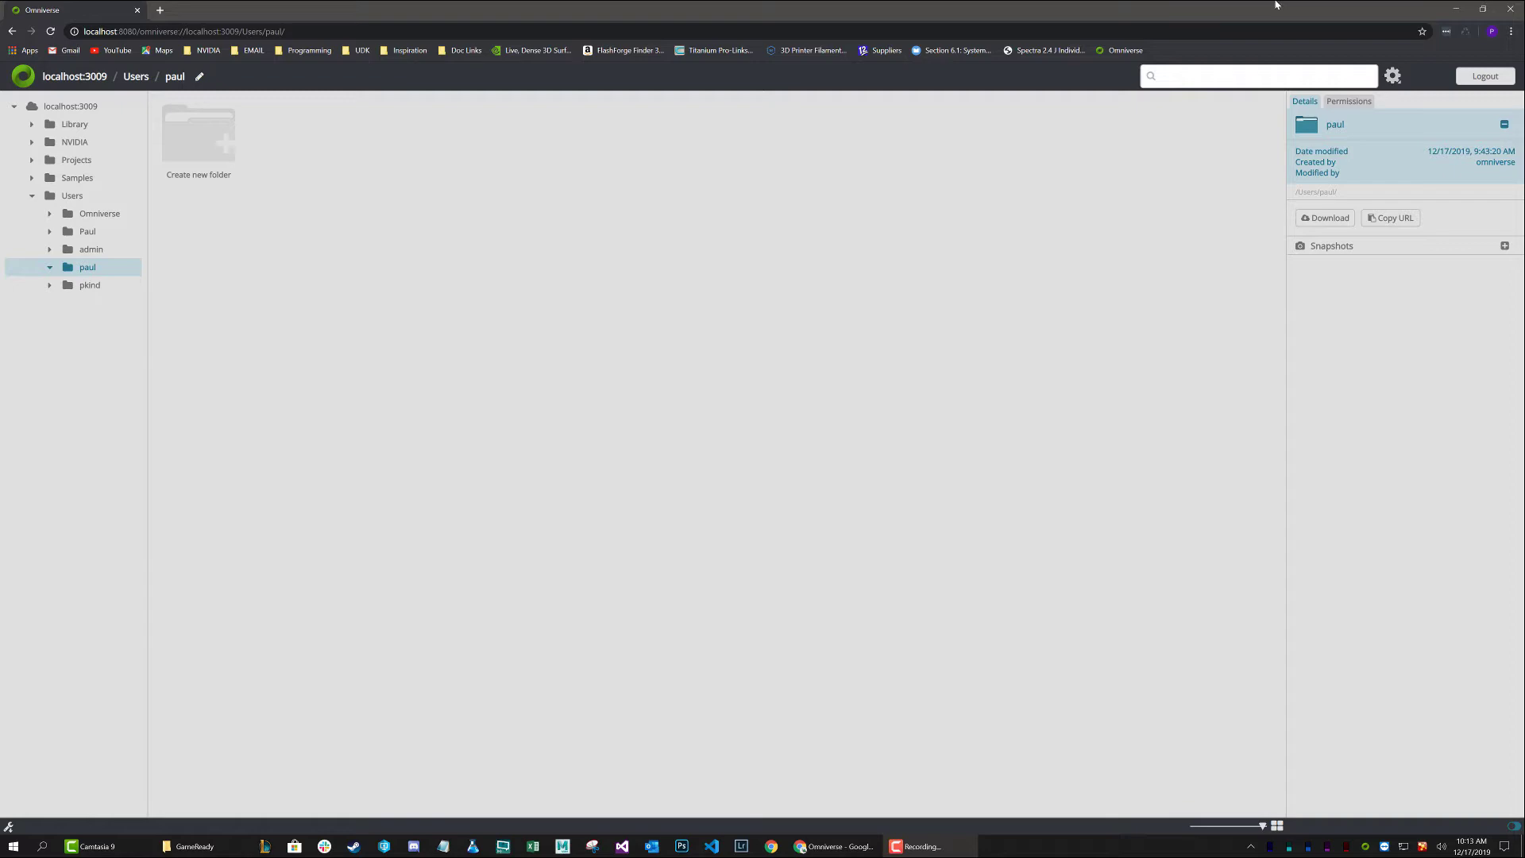
Step: Close the current browser window, launch Omniverse Web again and bookmark its login page on the bookmarks bar
left_click(1511, 9)
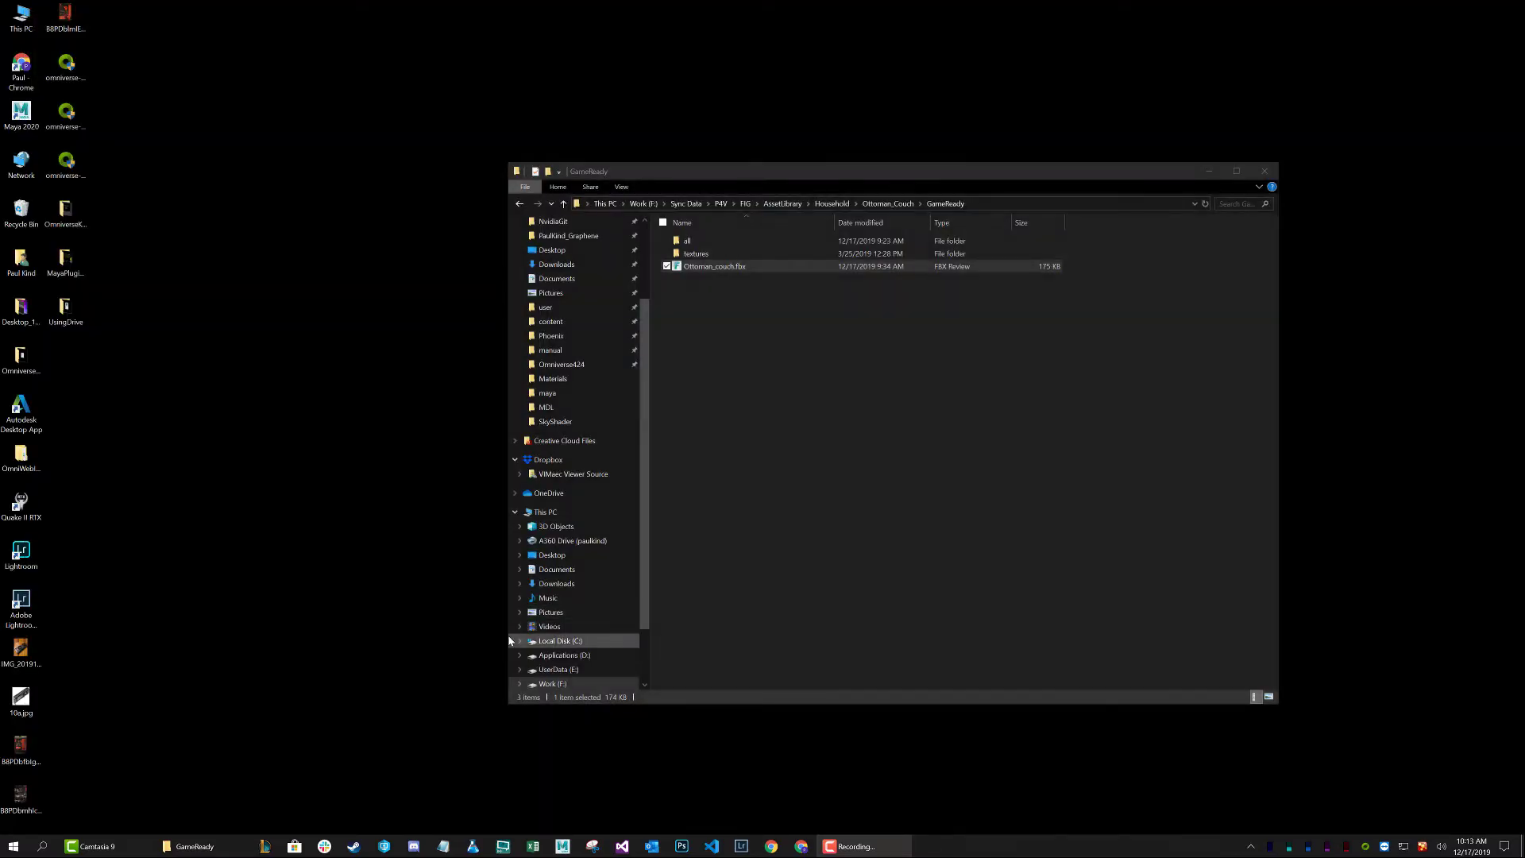
left_click(9, 849)
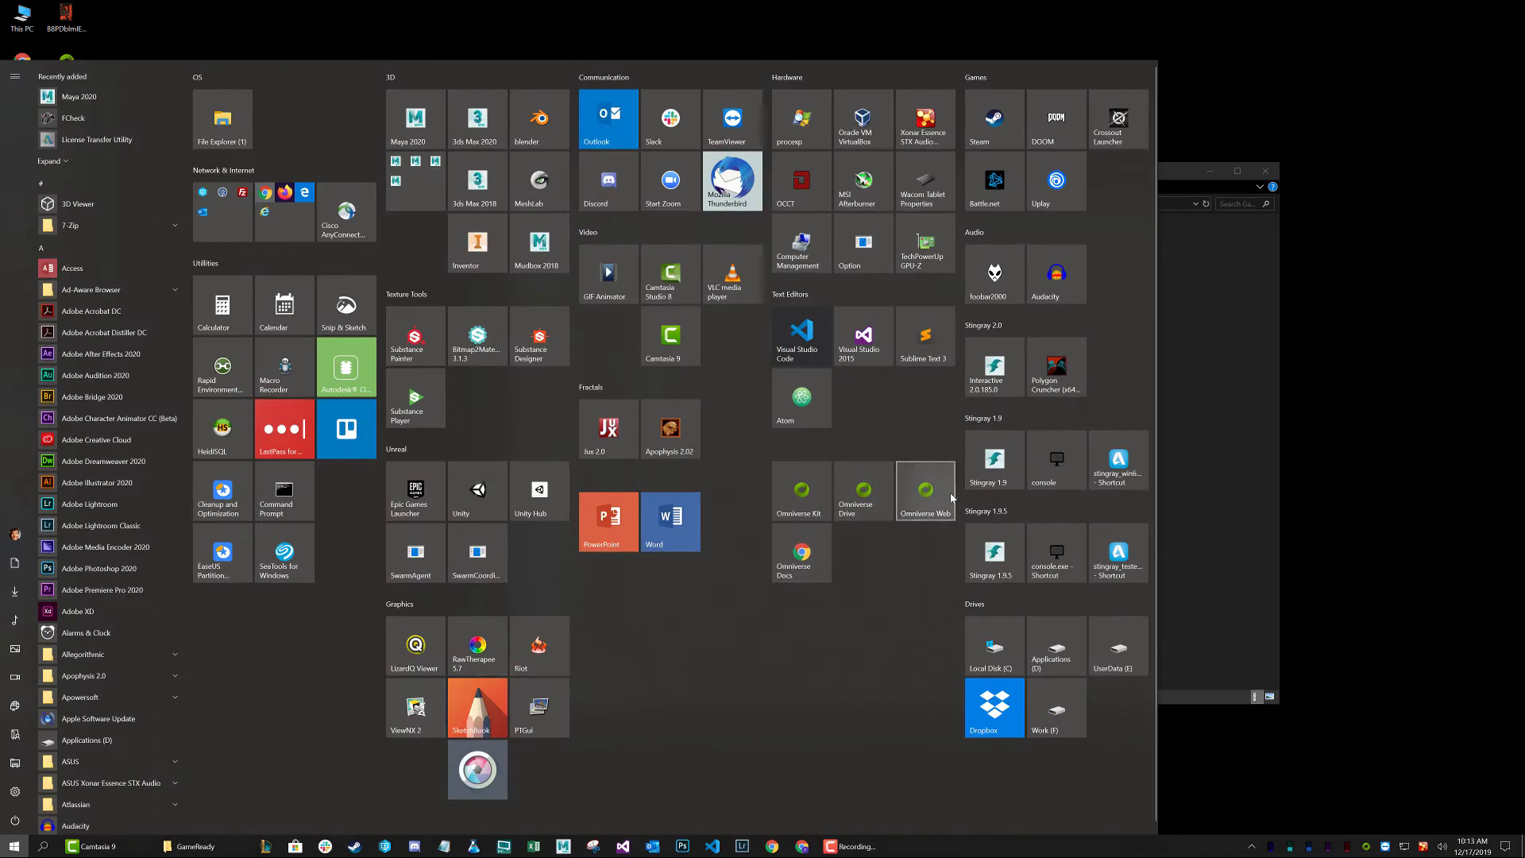
left_click(938, 506)
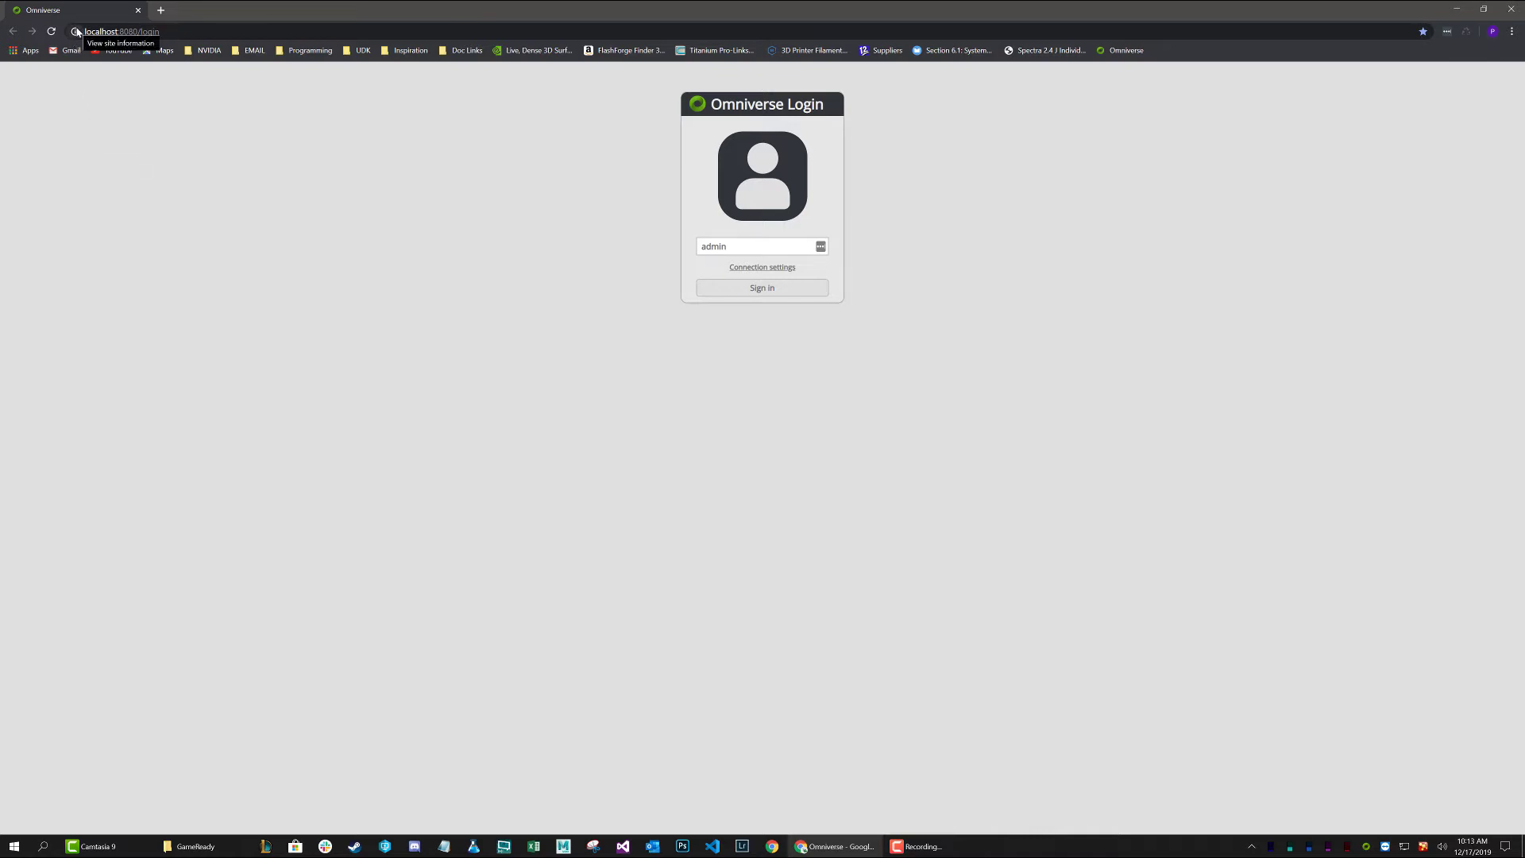
left_click_drag(75, 31, 1180, 53)
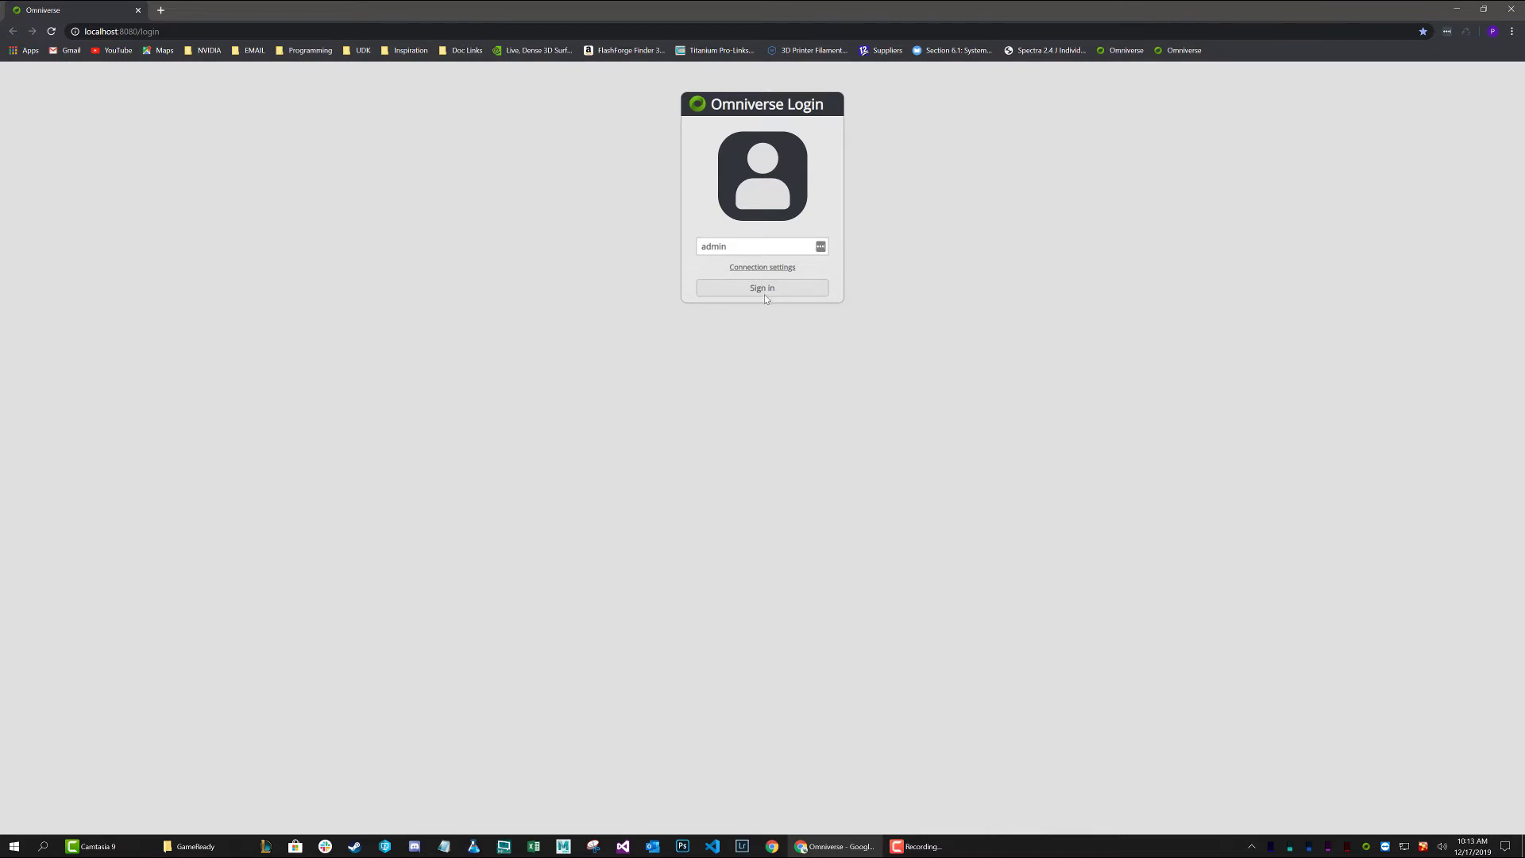
Step: Replace the admin username with the personal username and sign in to Omniverse
left_click_drag(730, 252, 642, 264)
type("paul")
left_click(641, 264)
left_click(753, 291)
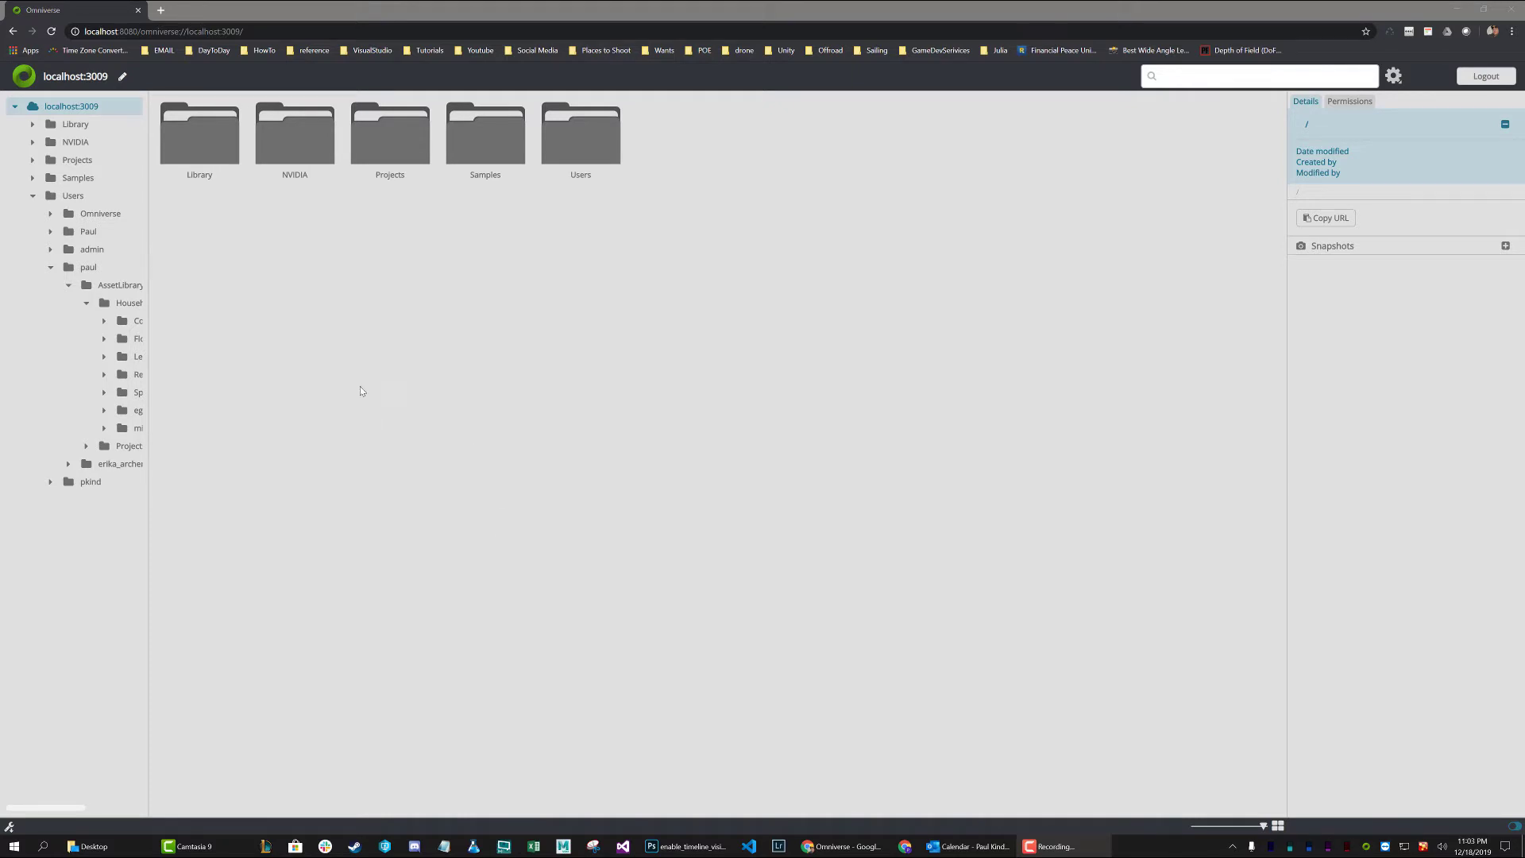
Step: Create a folder named ericks_archer_web inside the signed-in user's folder under Users
double_click(580, 147)
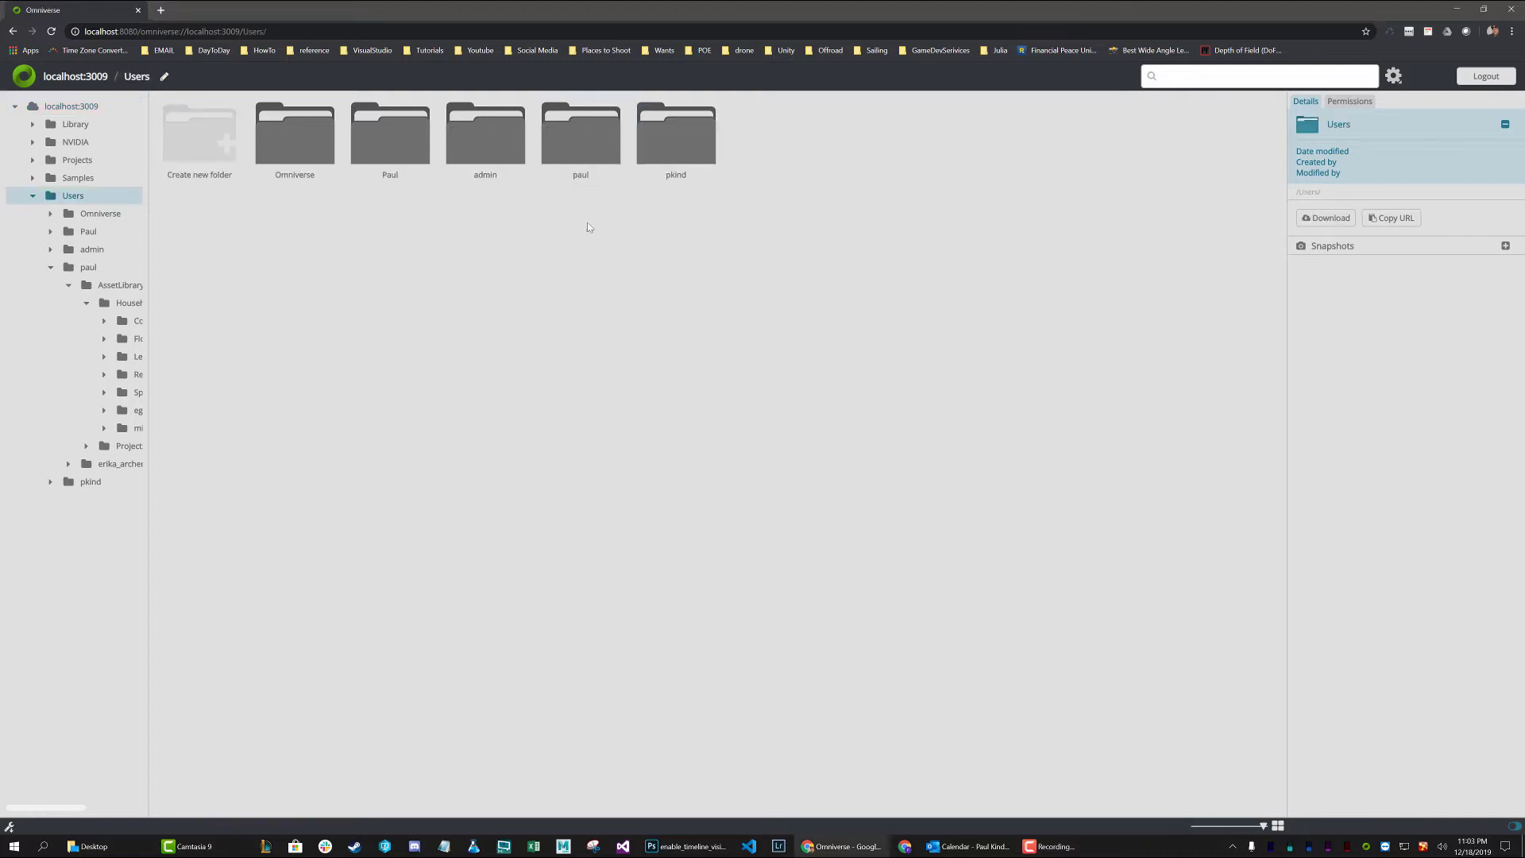
double_click(576, 143)
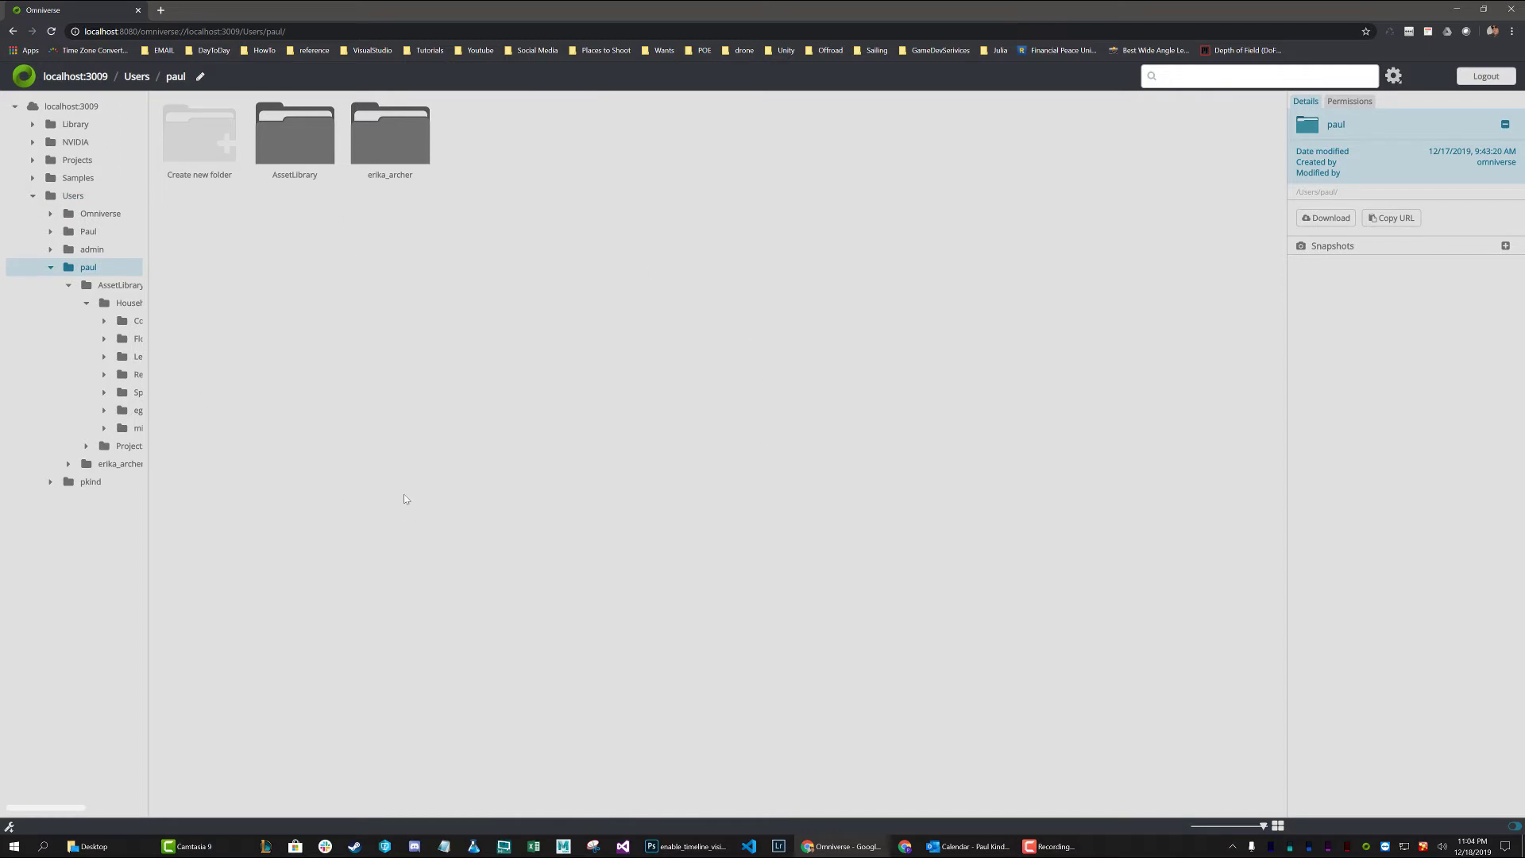
right_click(436, 297)
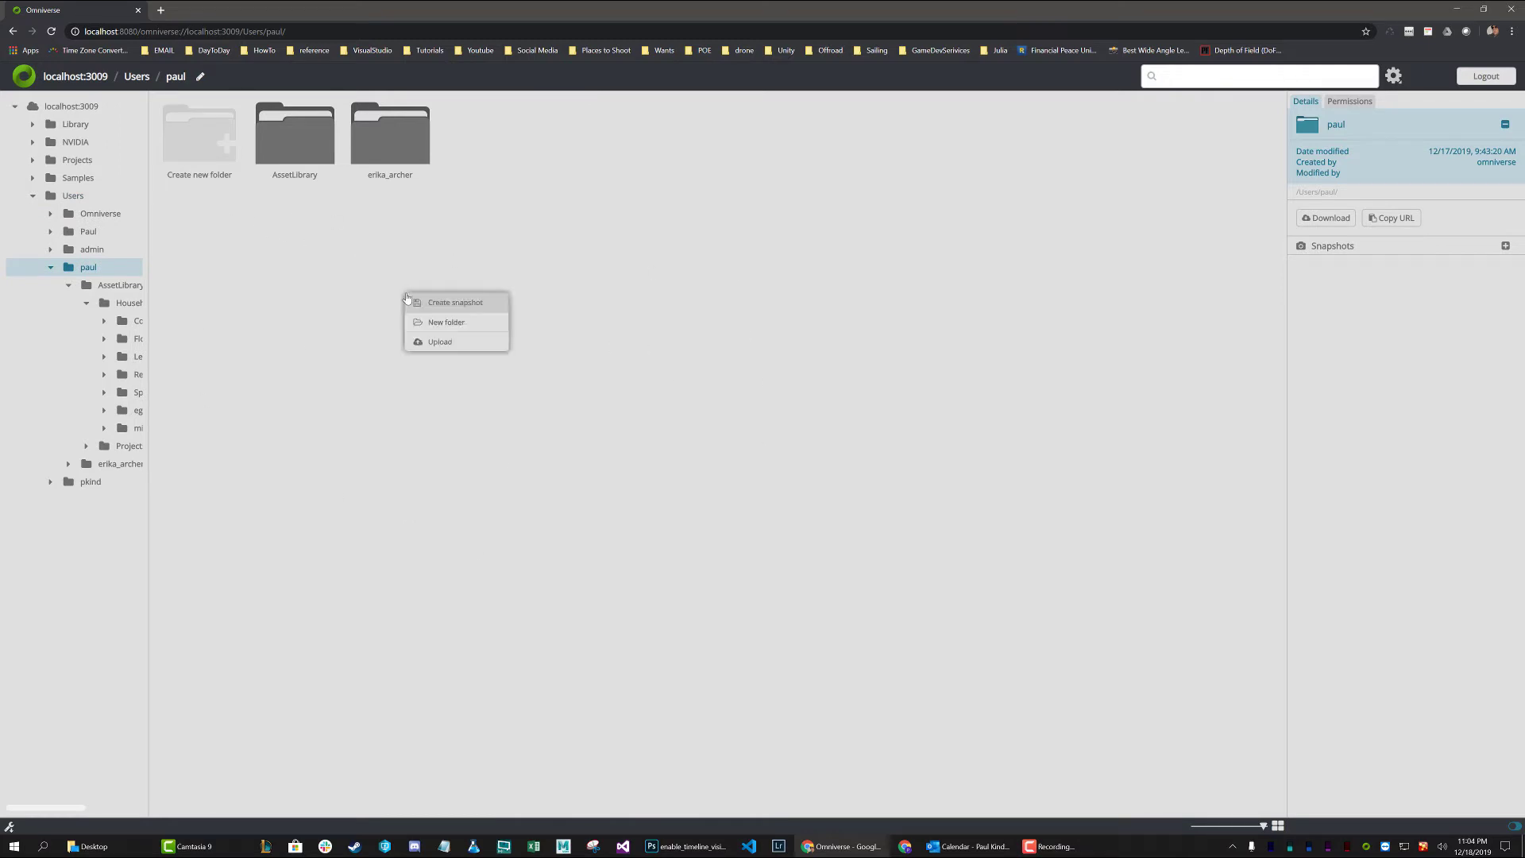
left_click(445, 327)
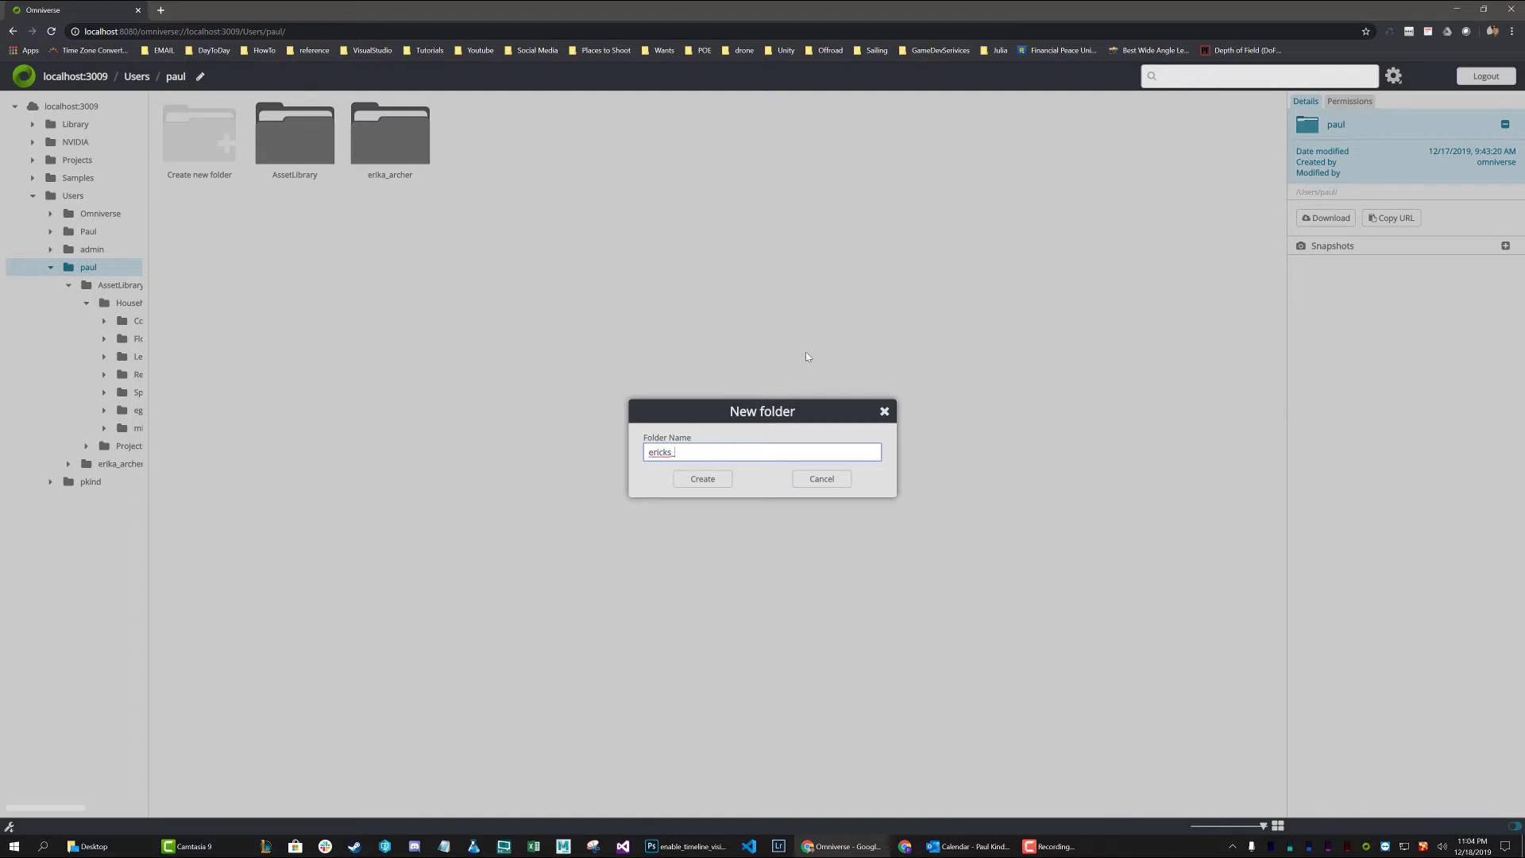
type("ericks_archer_web")
key("Return")
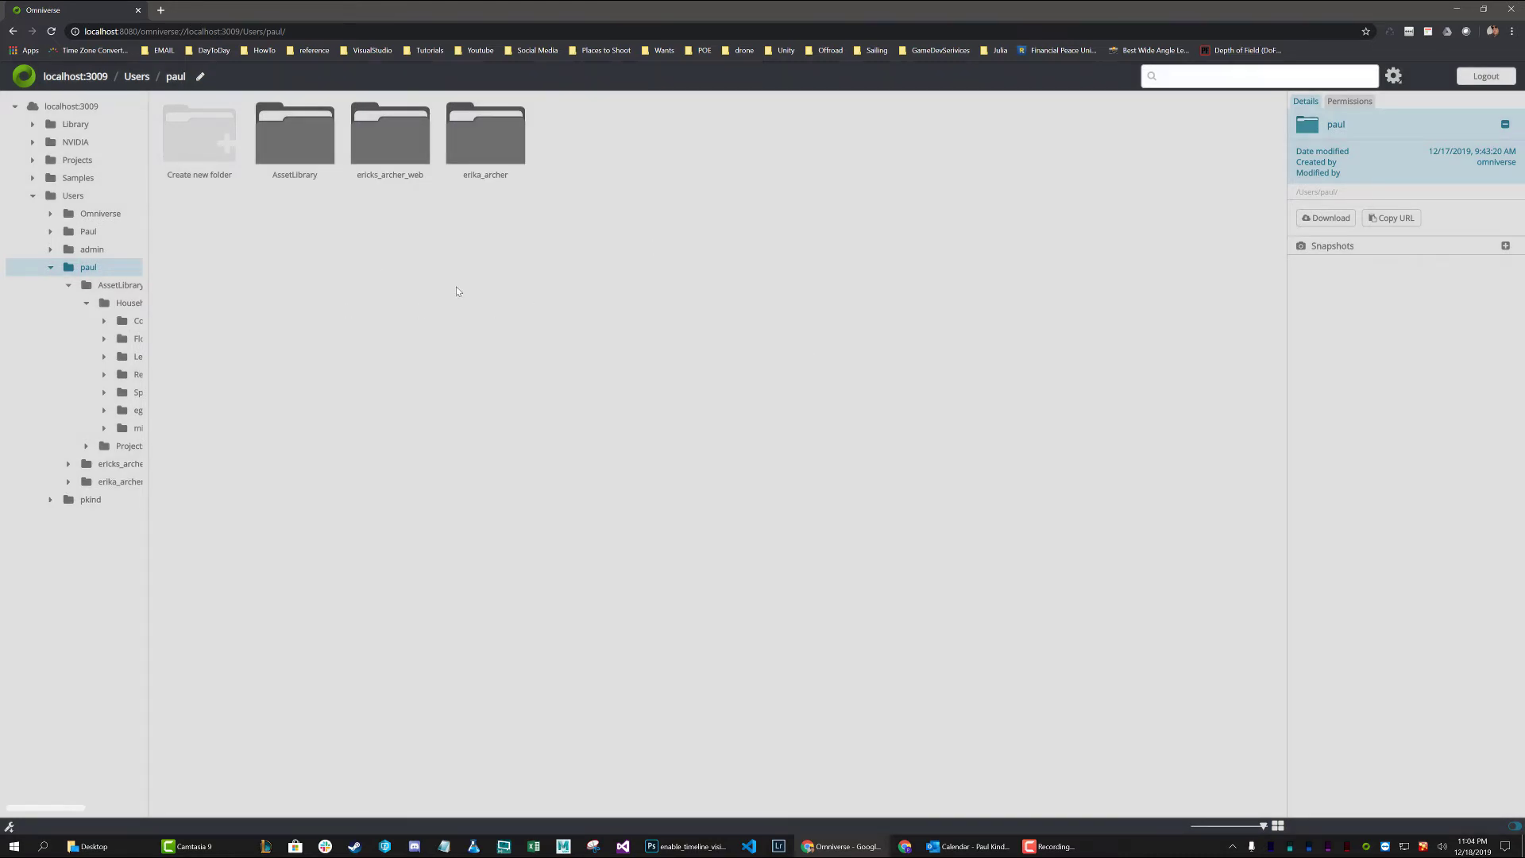
Step: Upload erika_archer.fbx from the Desktop folder into ericks_archer_web and convert it to USD with camera import turned off
left_click(494, 165)
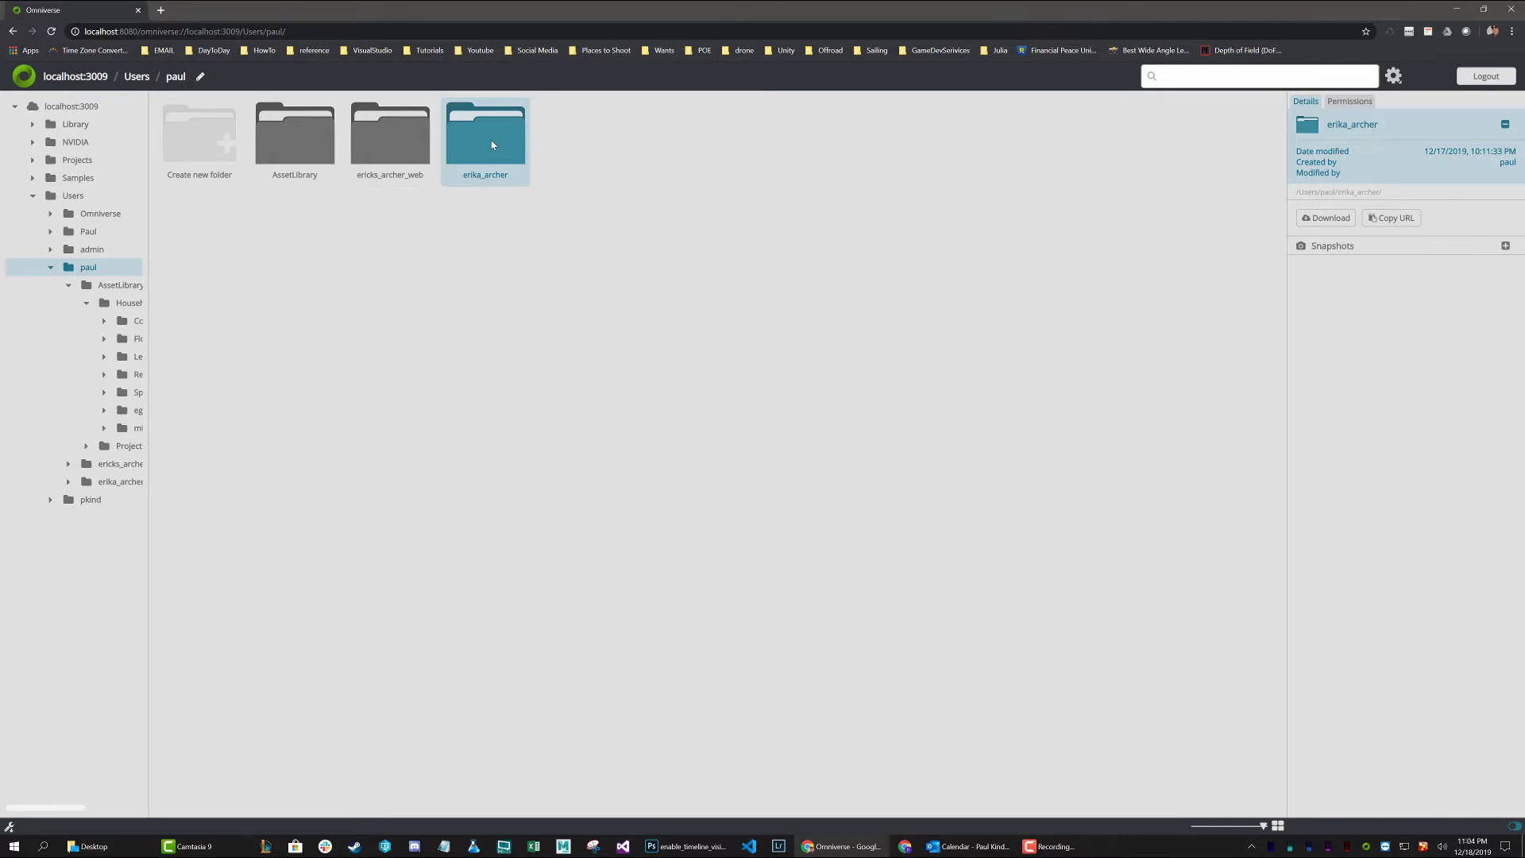
double_click(390, 140)
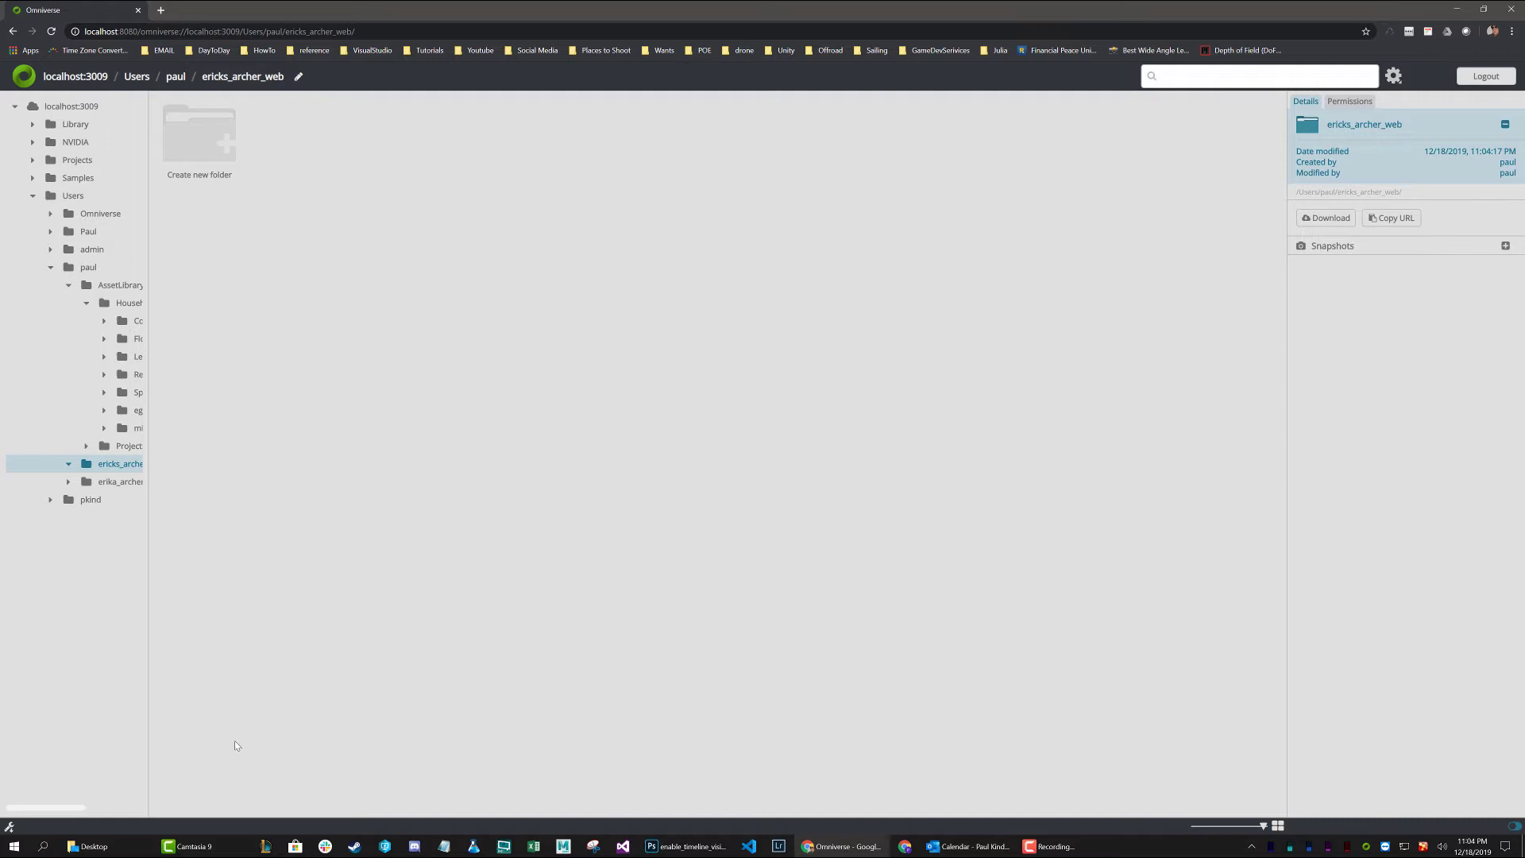
left_click(89, 847)
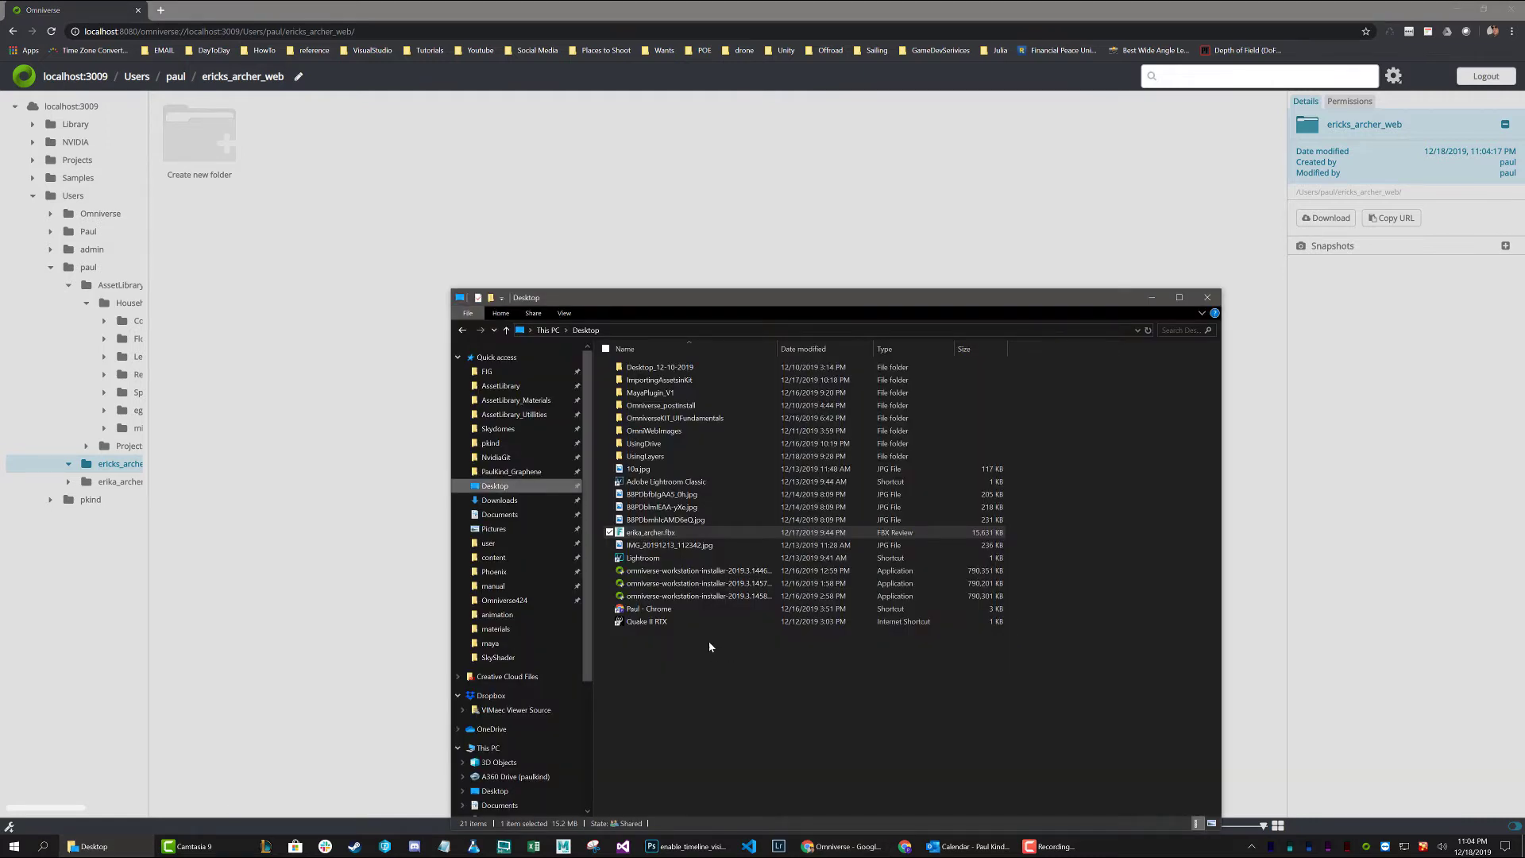
left_click_drag(657, 538, 297, 340)
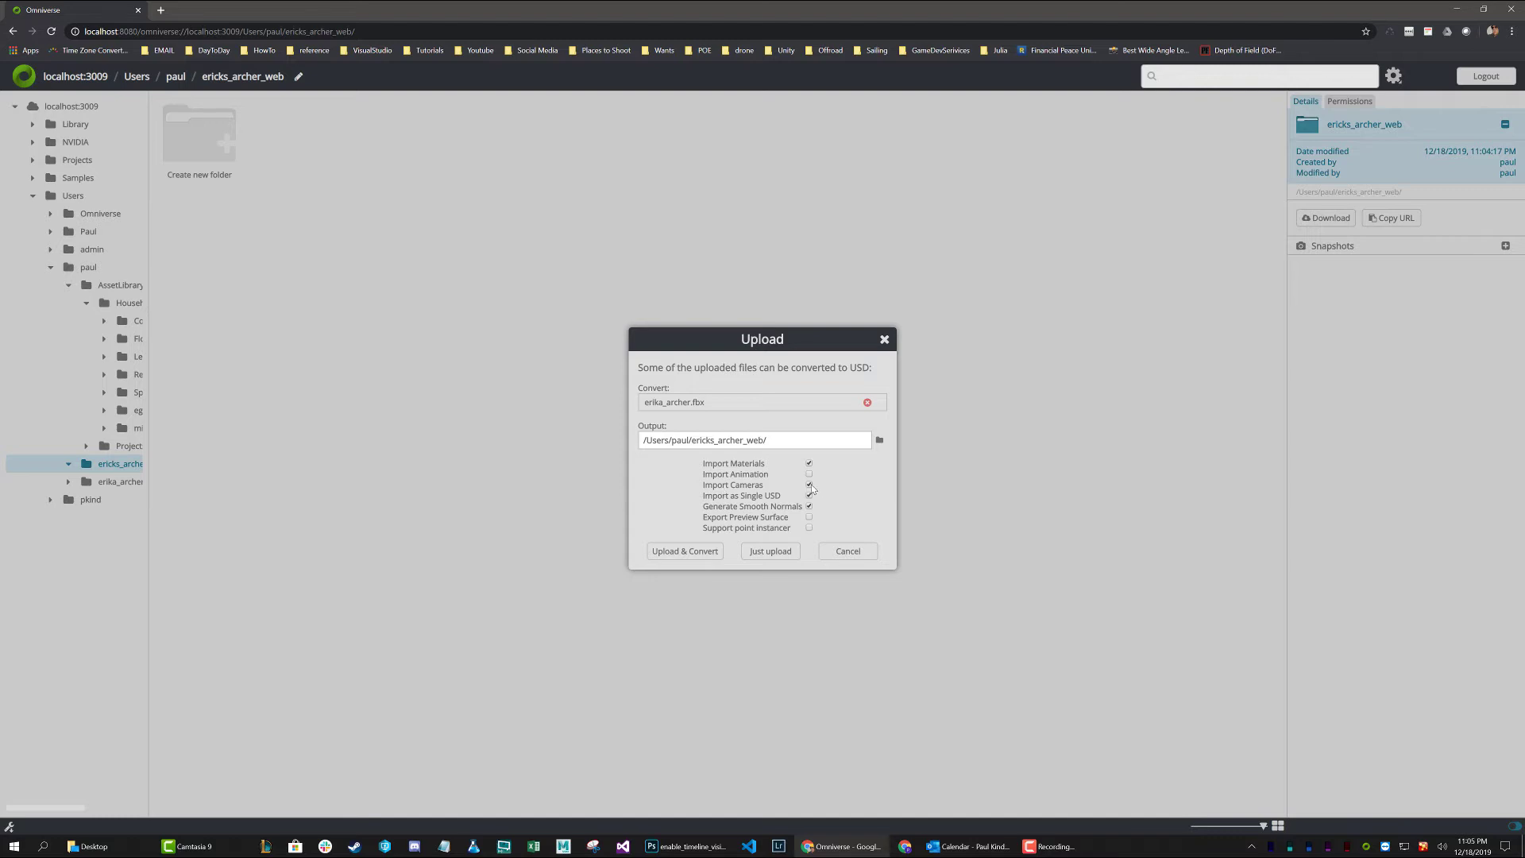
left_click(810, 487)
left_click(668, 552)
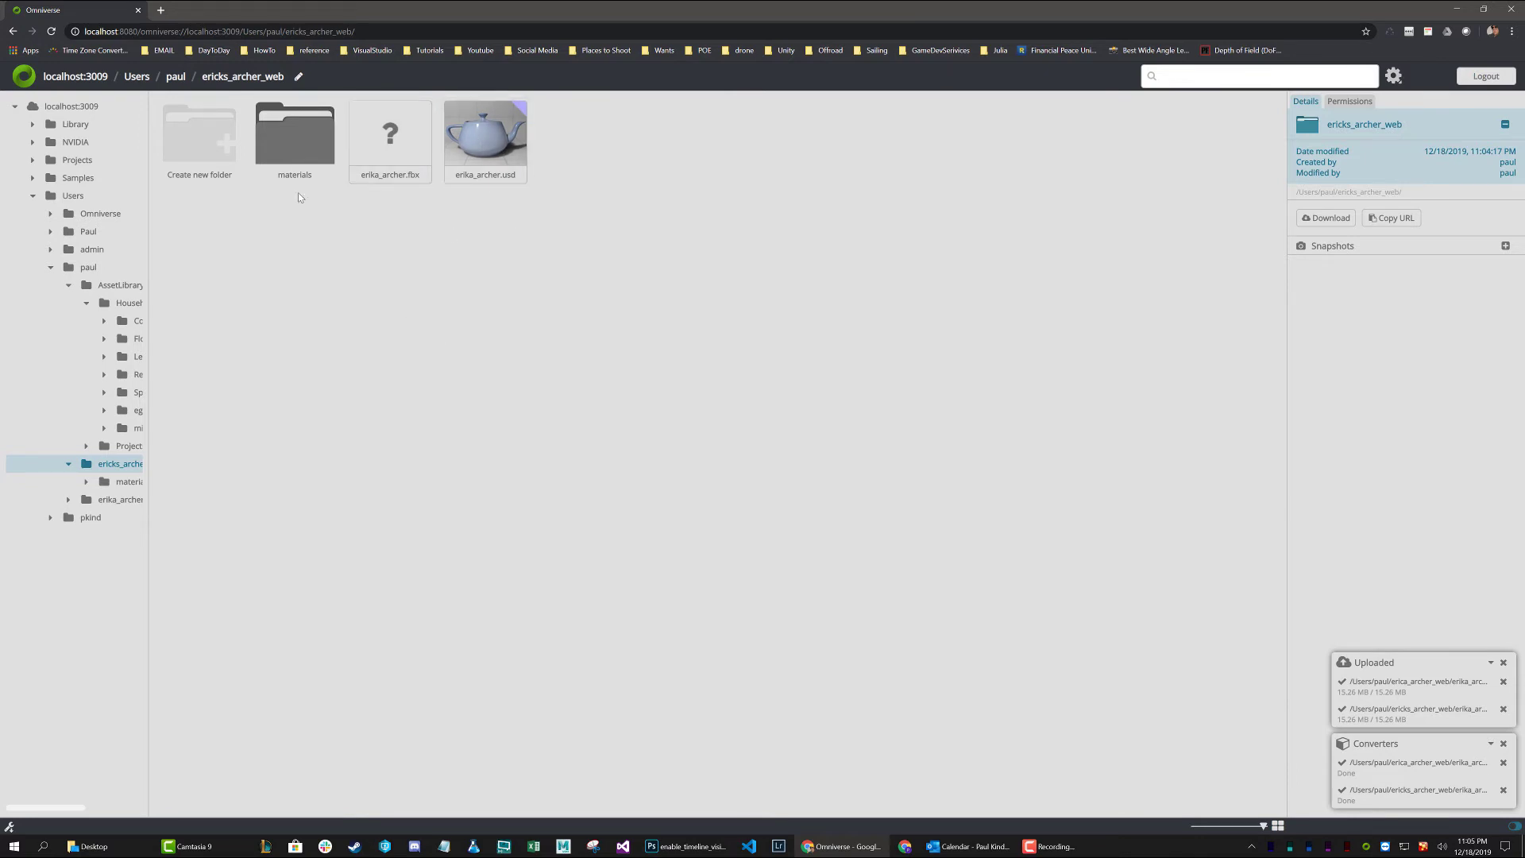
Step: Inspect the converted asset's materials folder and its textures subfolder
double_click(294, 139)
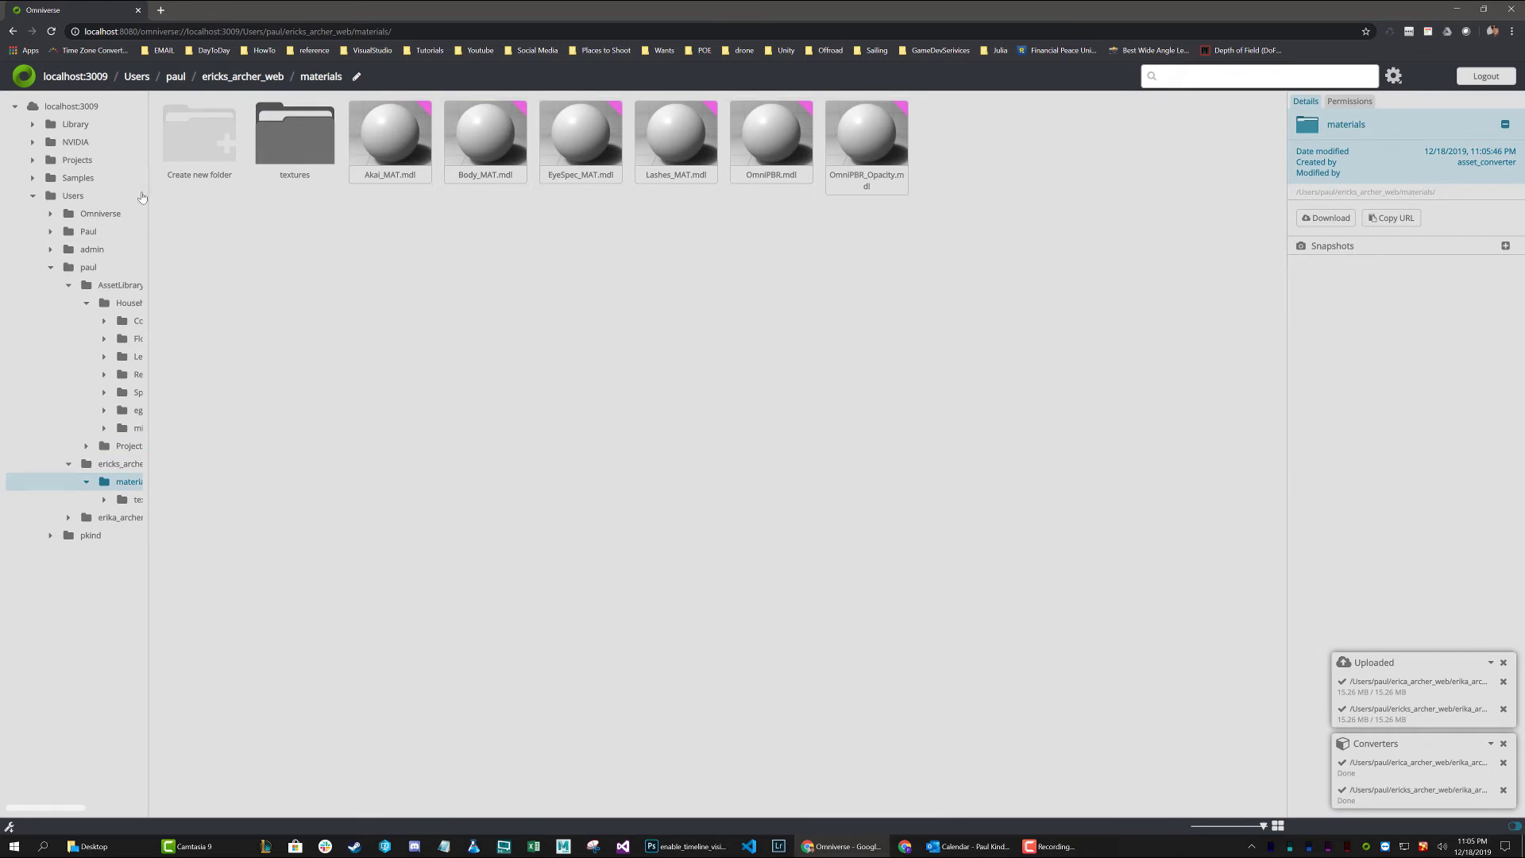
double_click(312, 132)
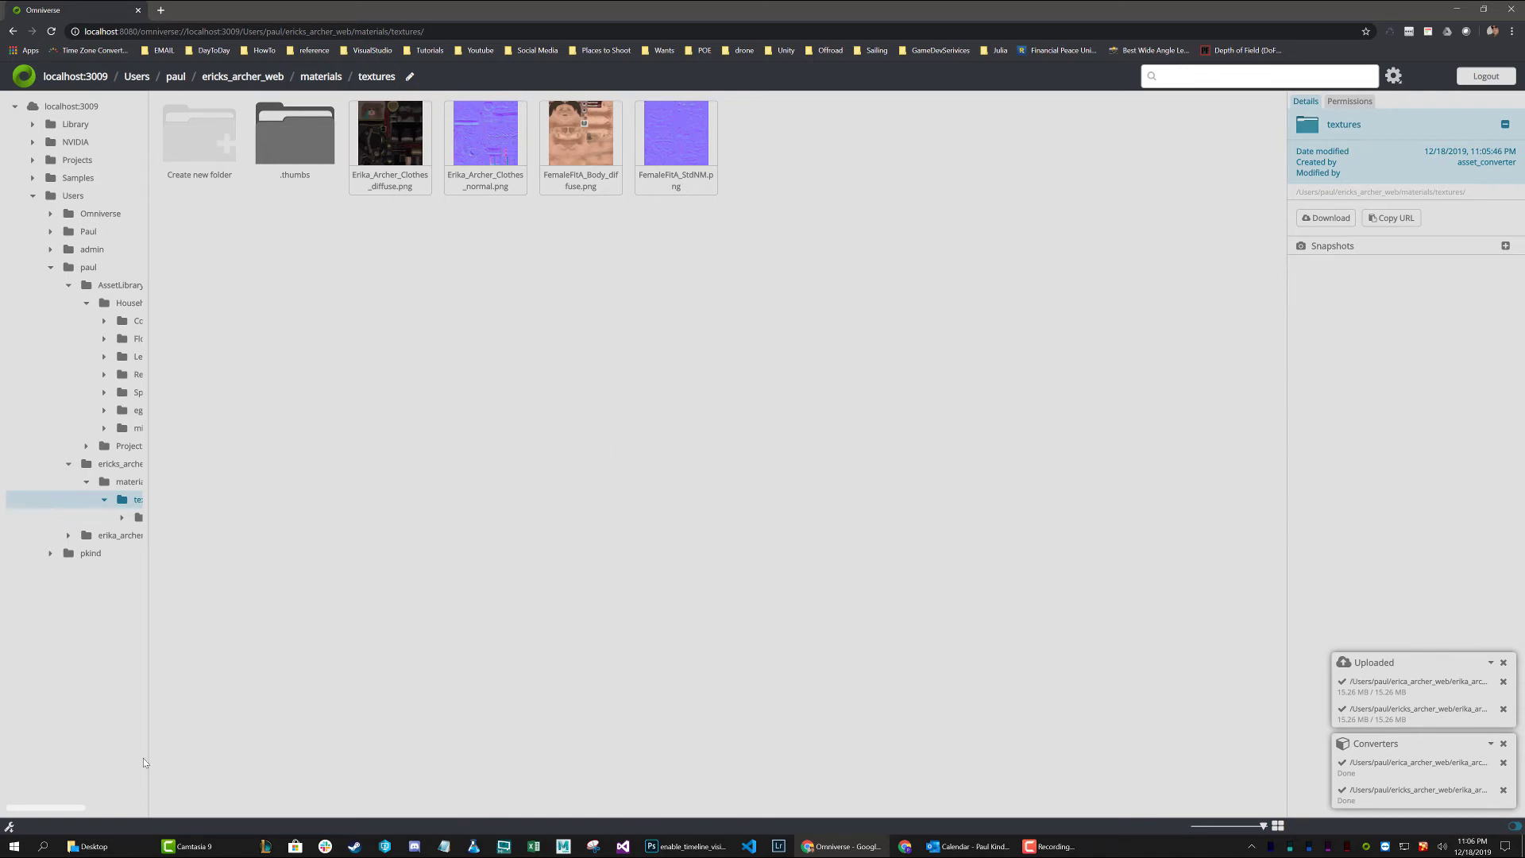
Step: Launch Omniverse Kit and place erika_archer.usd from the ericks_archer_web folder into the stage
left_click(15, 847)
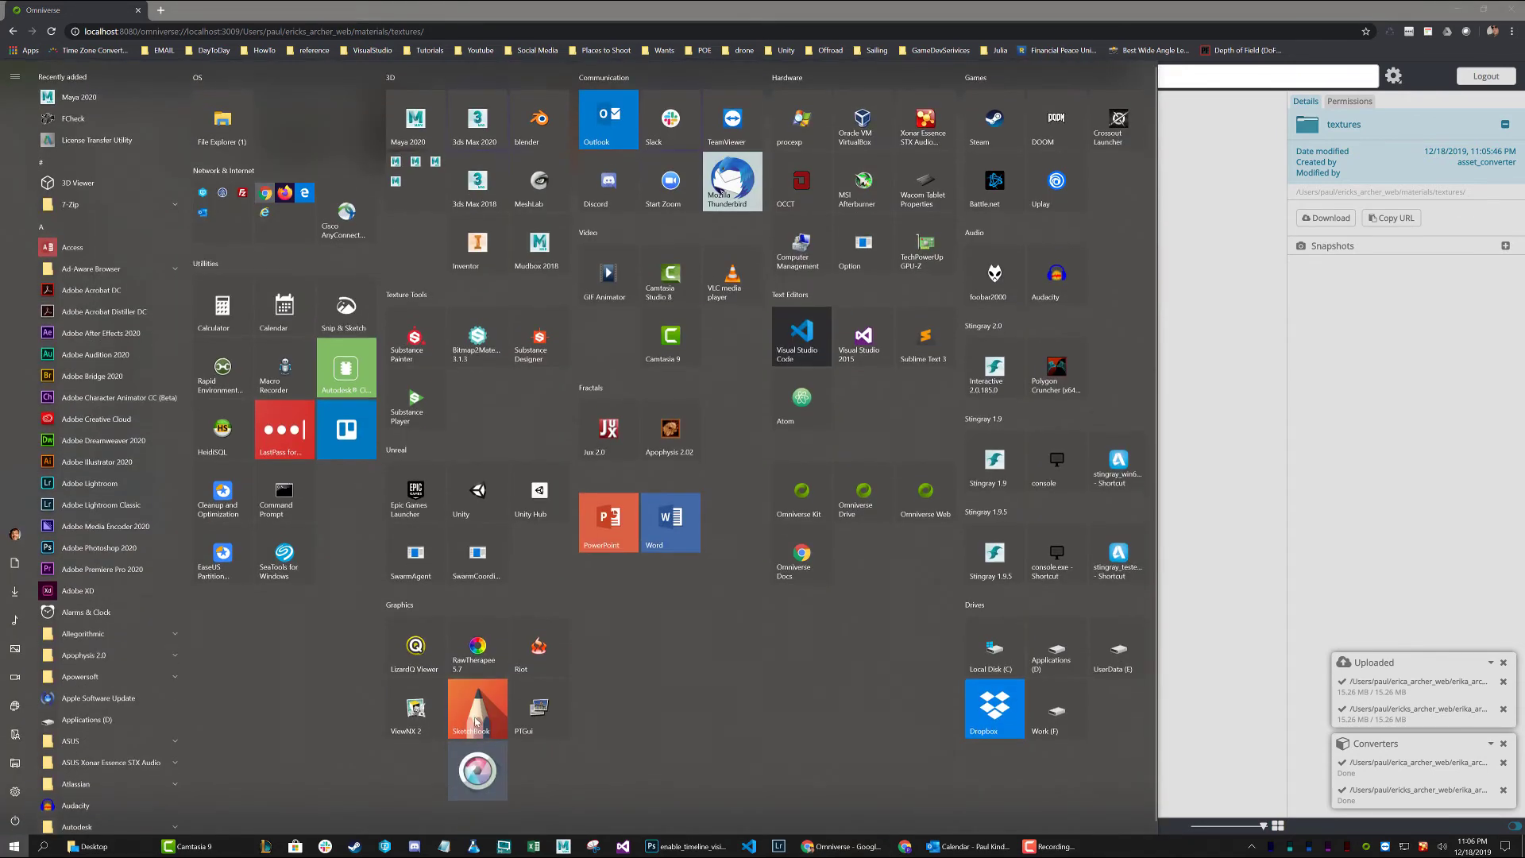
left_click(802, 491)
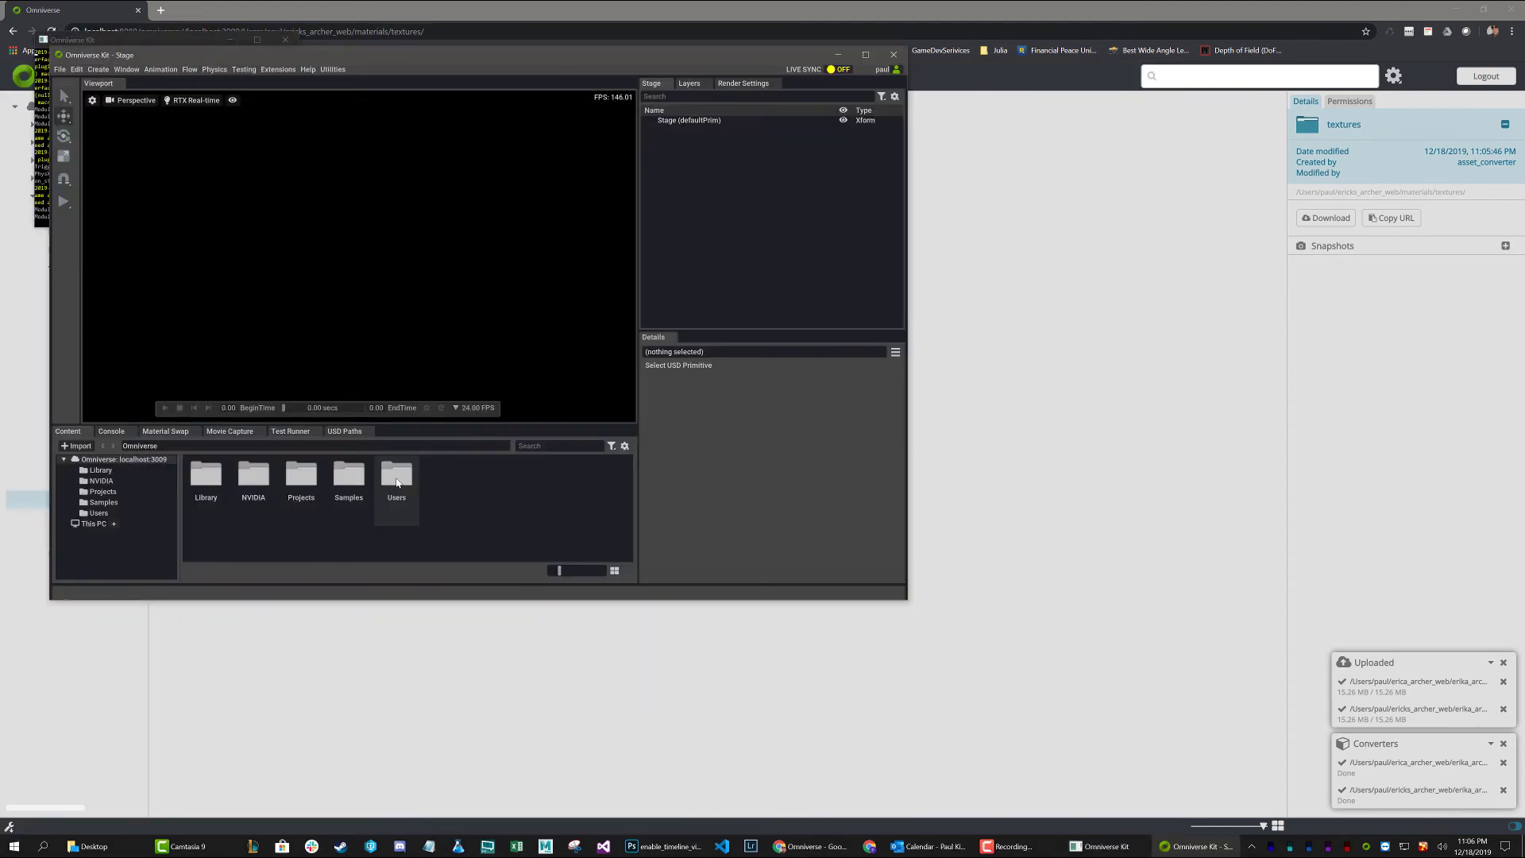
double_click(397, 483)
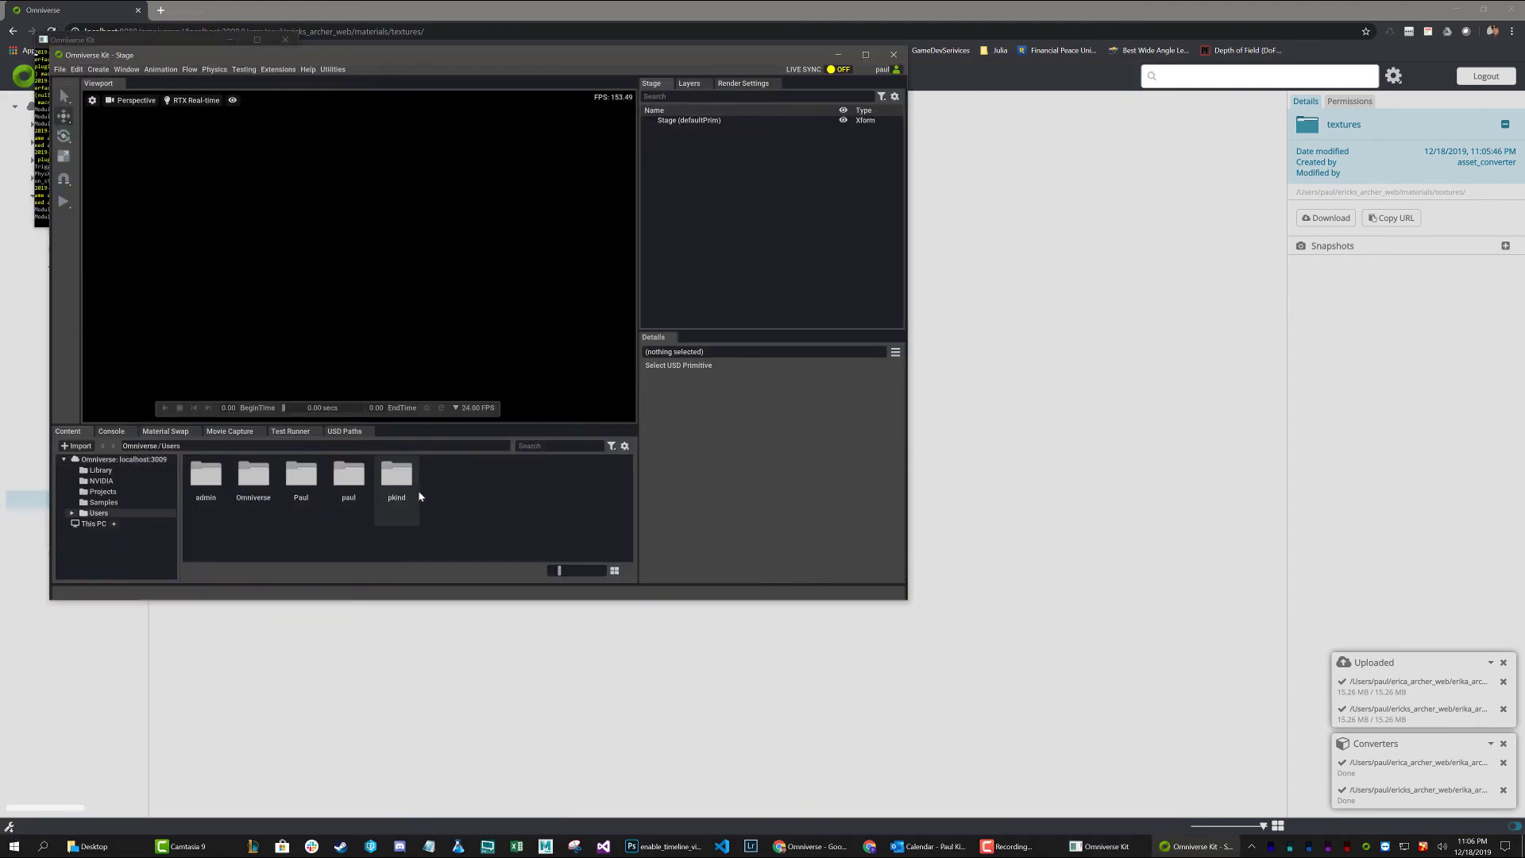
double_click(349, 476)
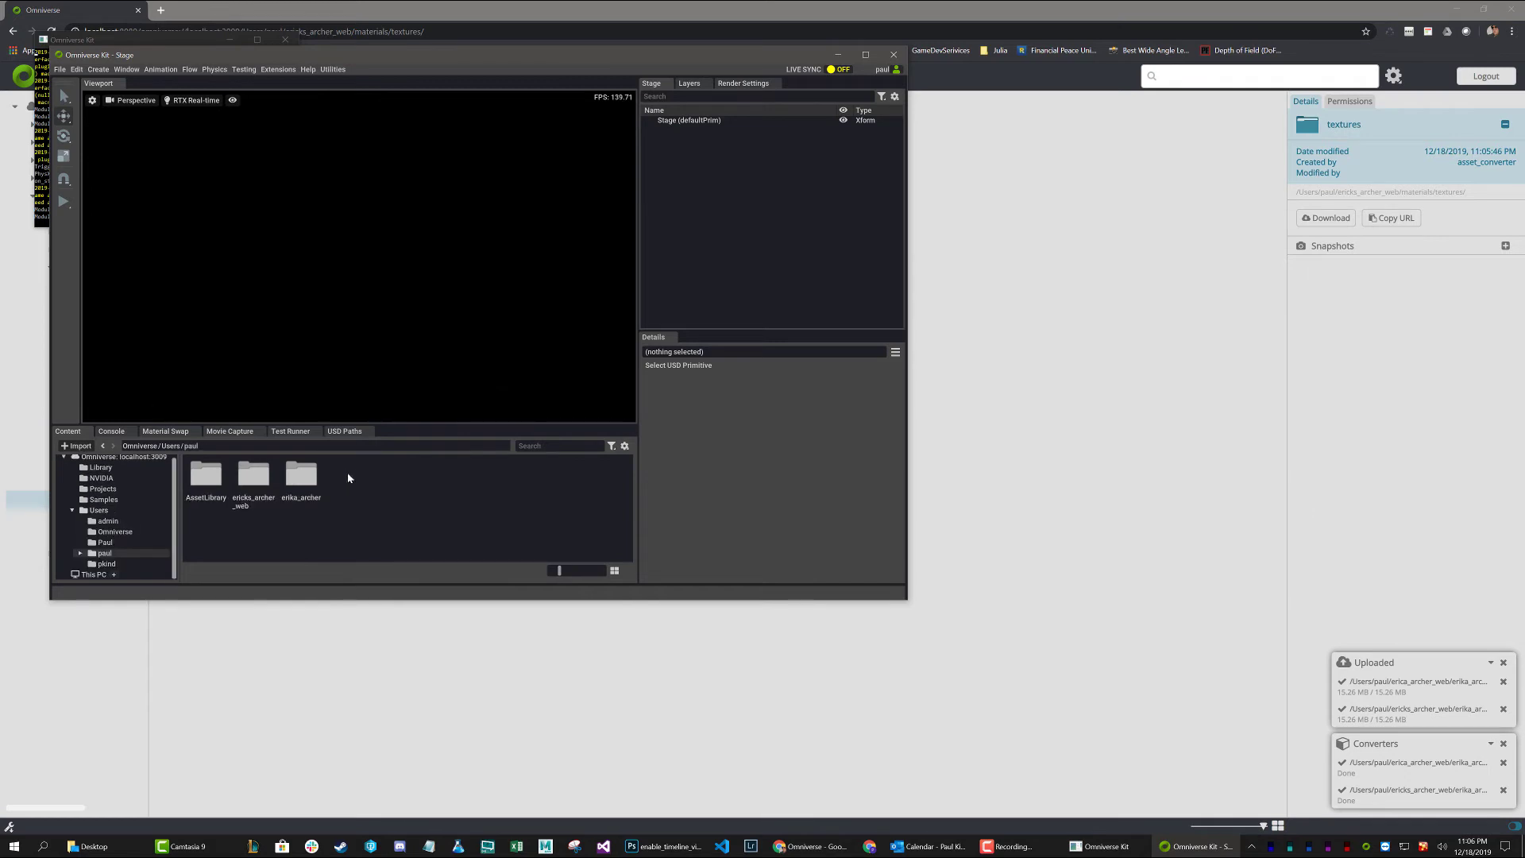
double_click(253, 477)
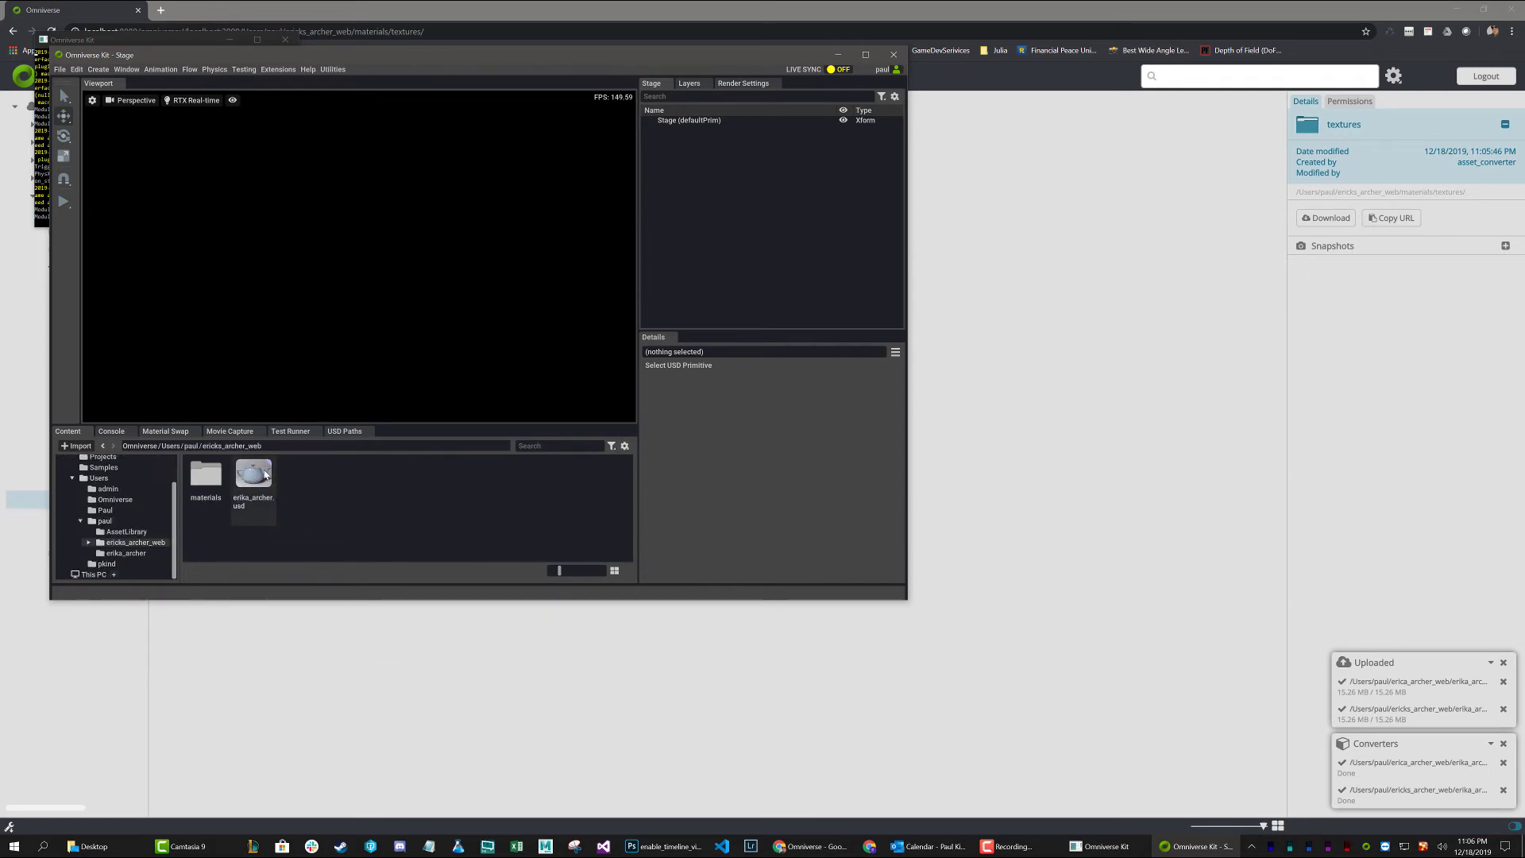
left_click_drag(286, 305, 301, 271)
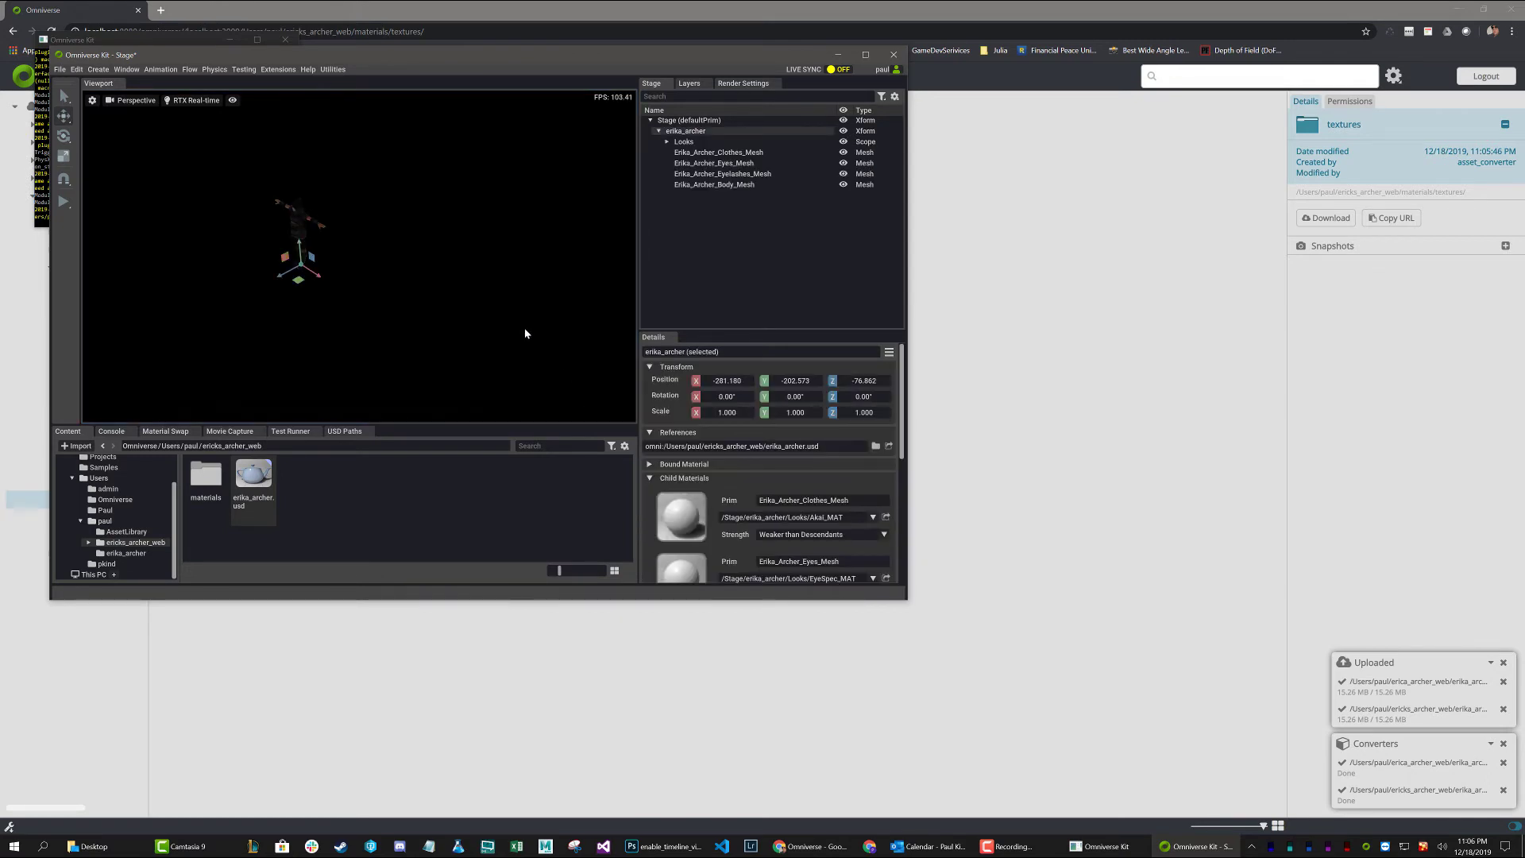
Step: Frame the archer, add a sphere light and move it along X to about -106
middle_click_drag(356, 276, 348, 261)
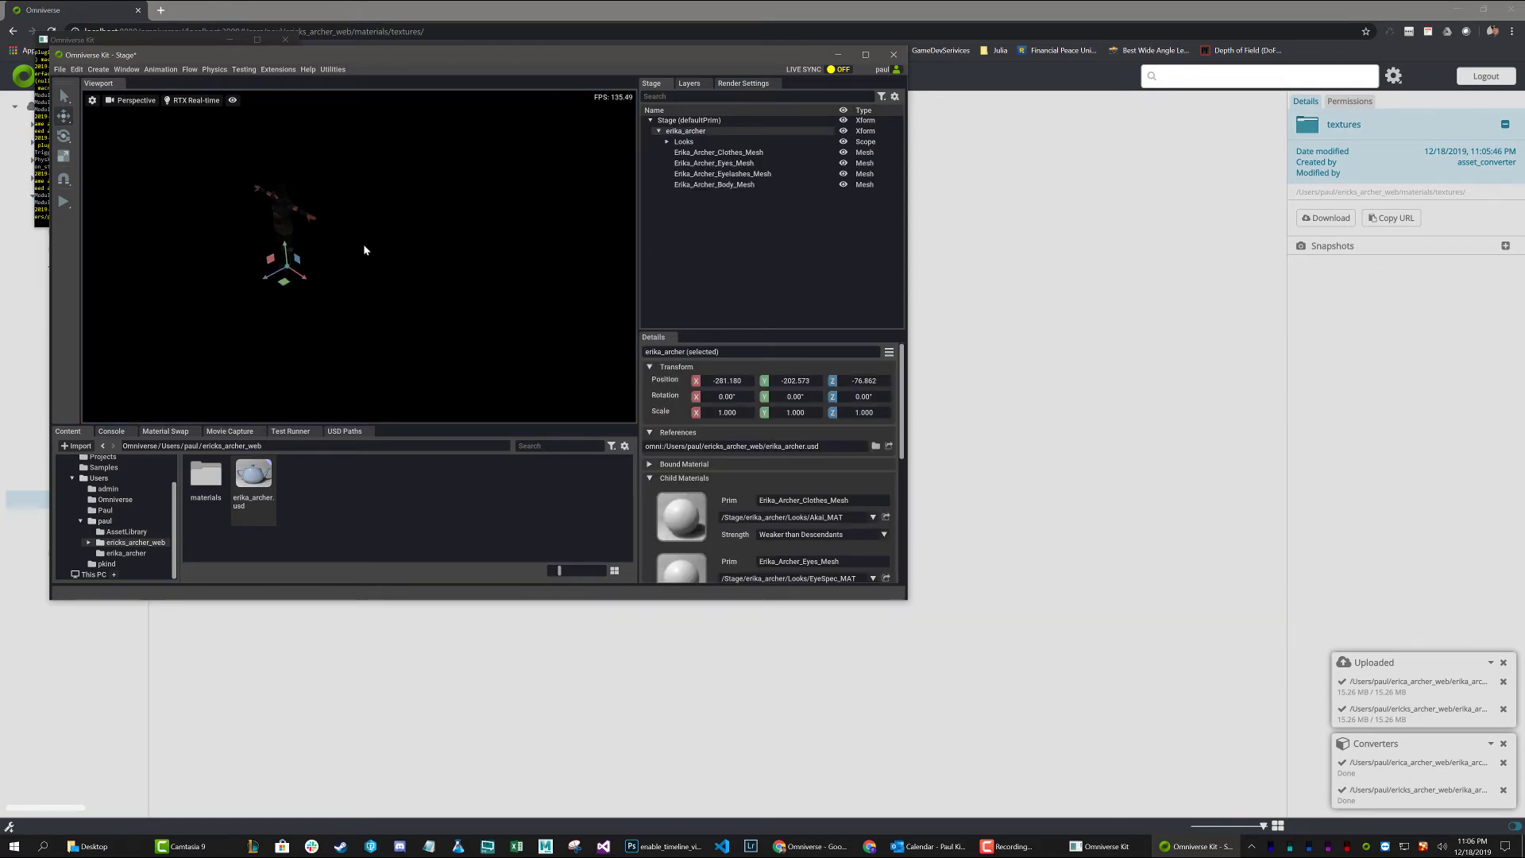
key("f")
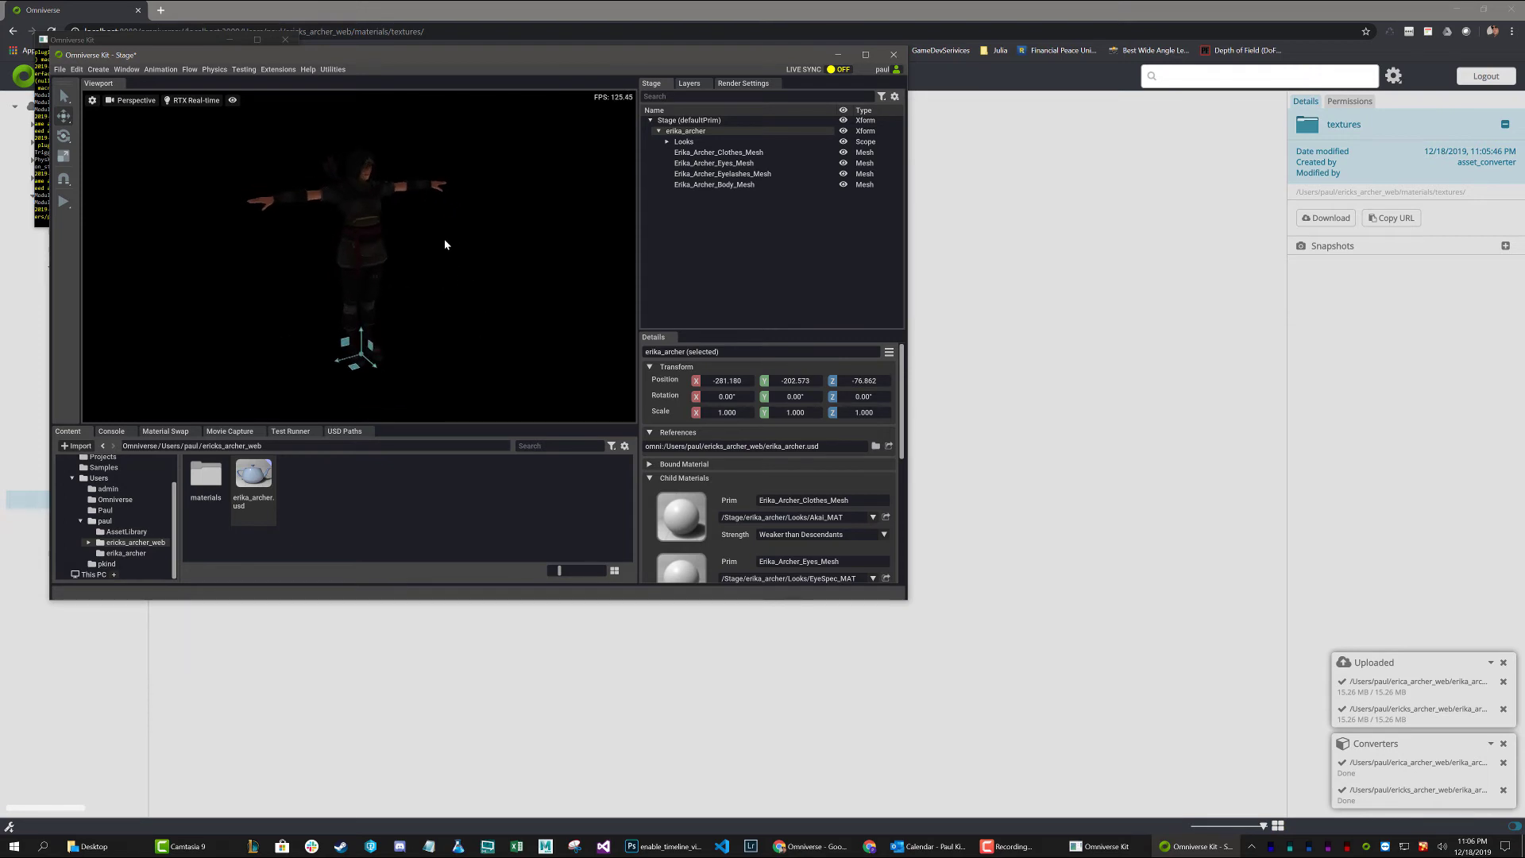
left_click_drag(445, 240, 428, 221, "alt")
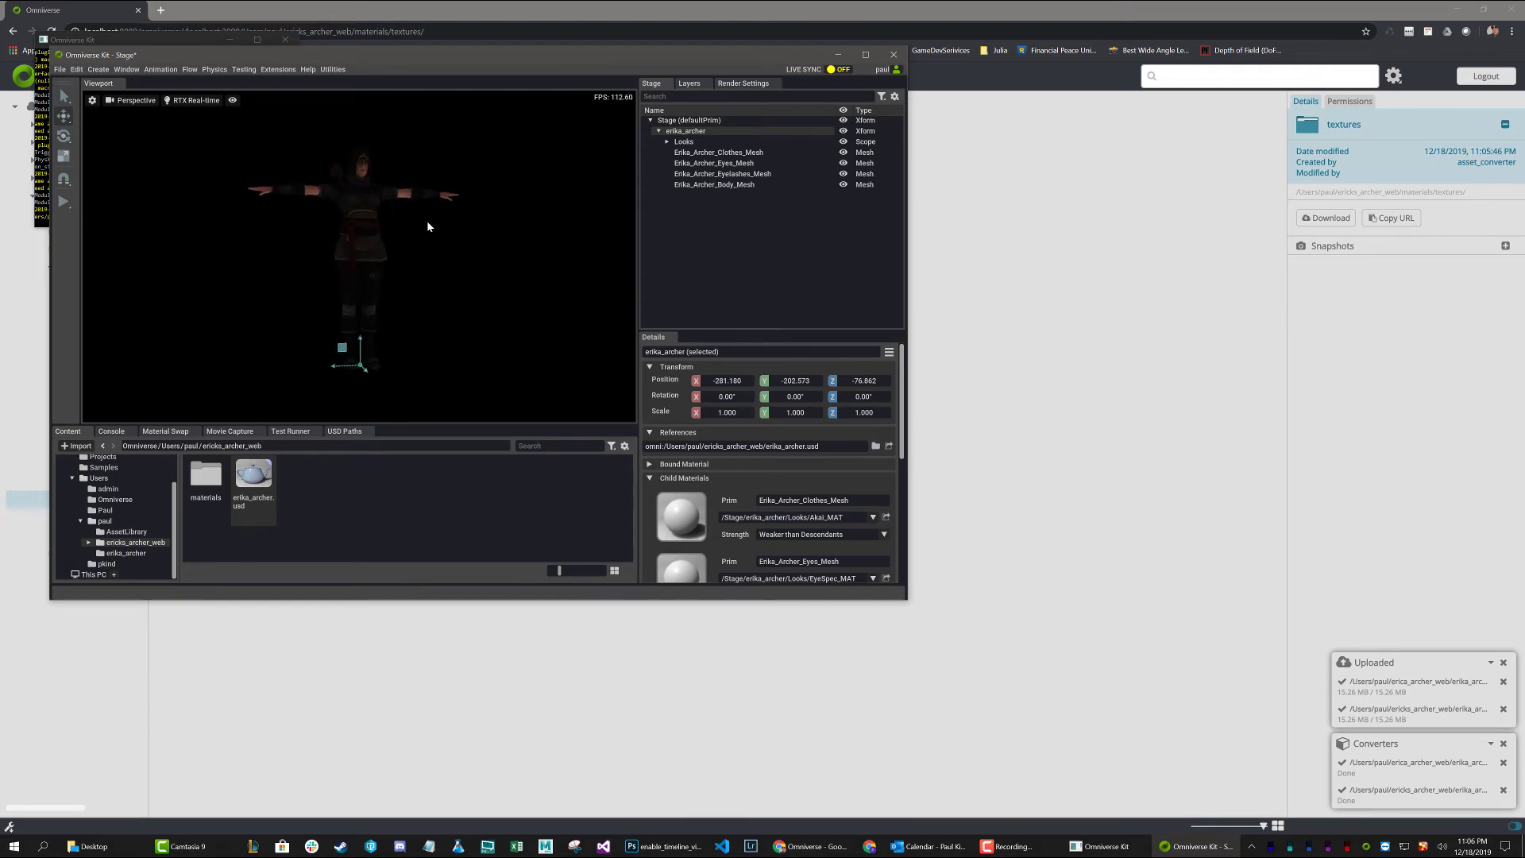
left_click(97, 70)
mouse_move(119, 93)
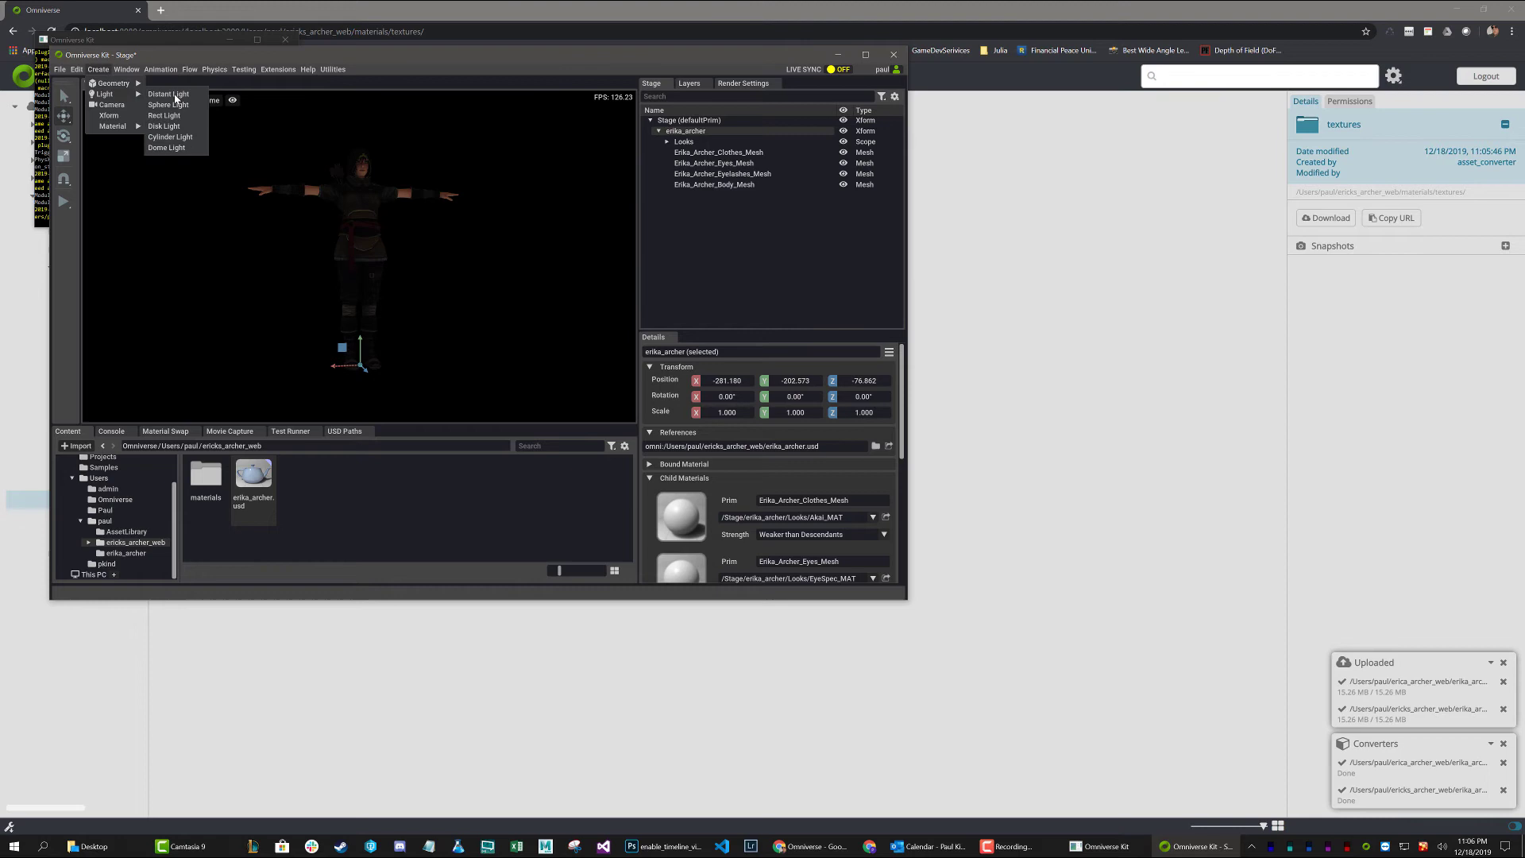
left_click(166, 108)
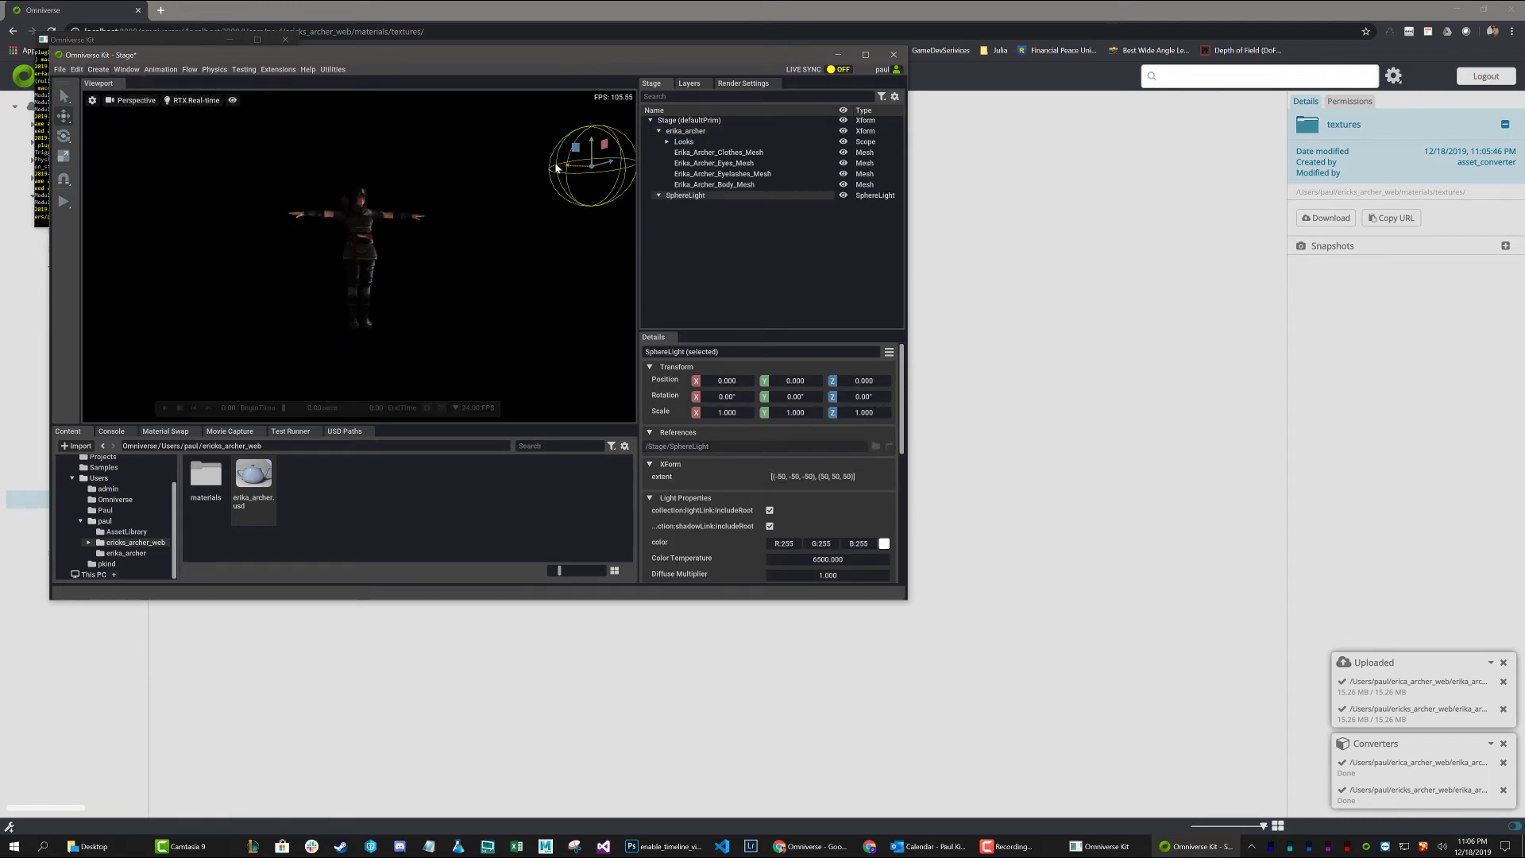
left_click_drag(578, 171, 489, 236)
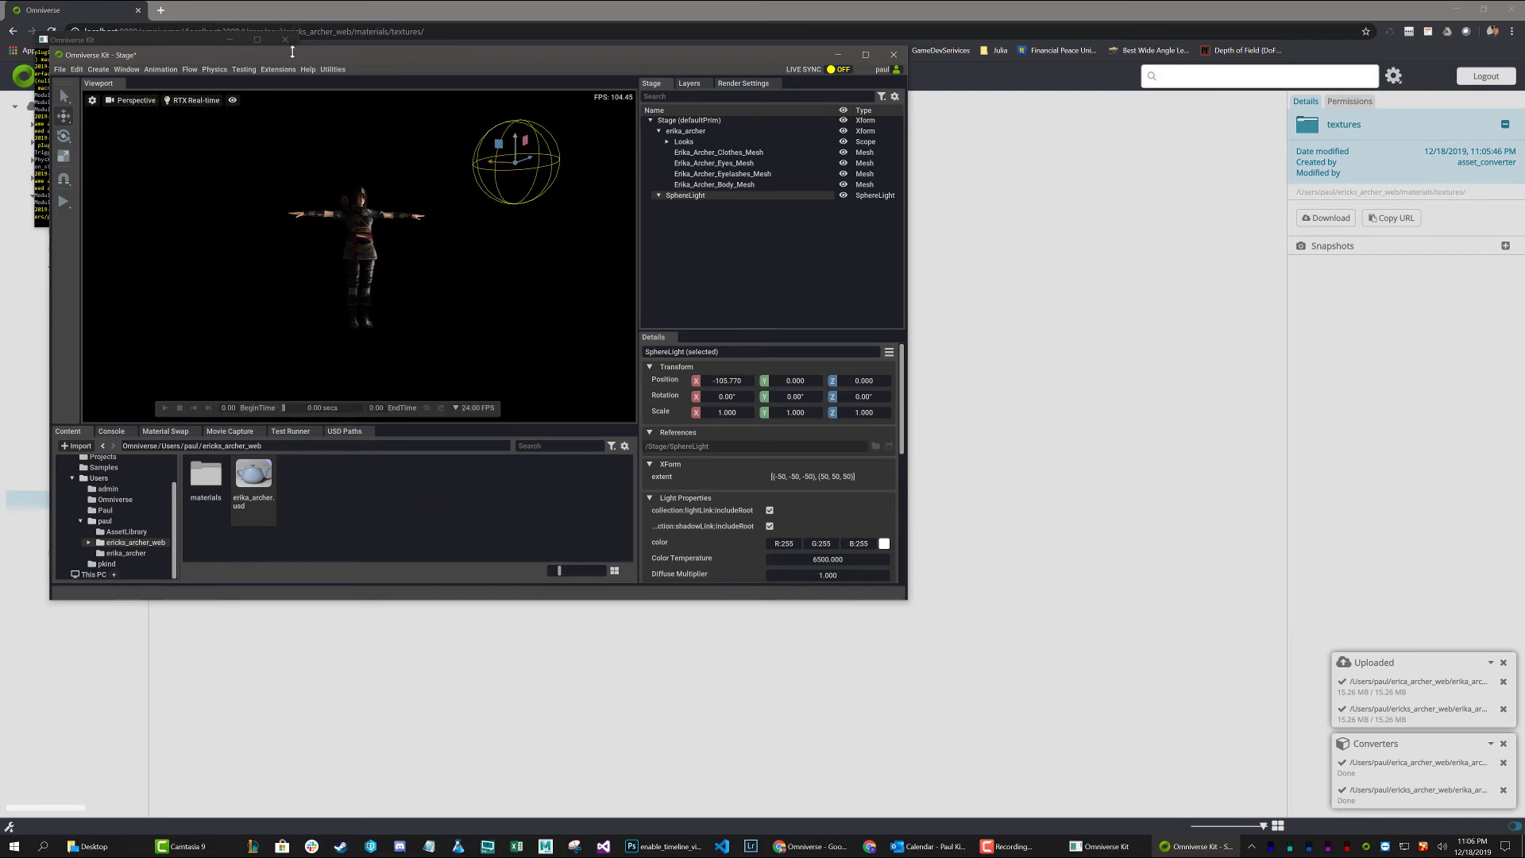
Step: Close Omniverse Kit without saving the stage
left_click_drag(283, 56, 684, 194)
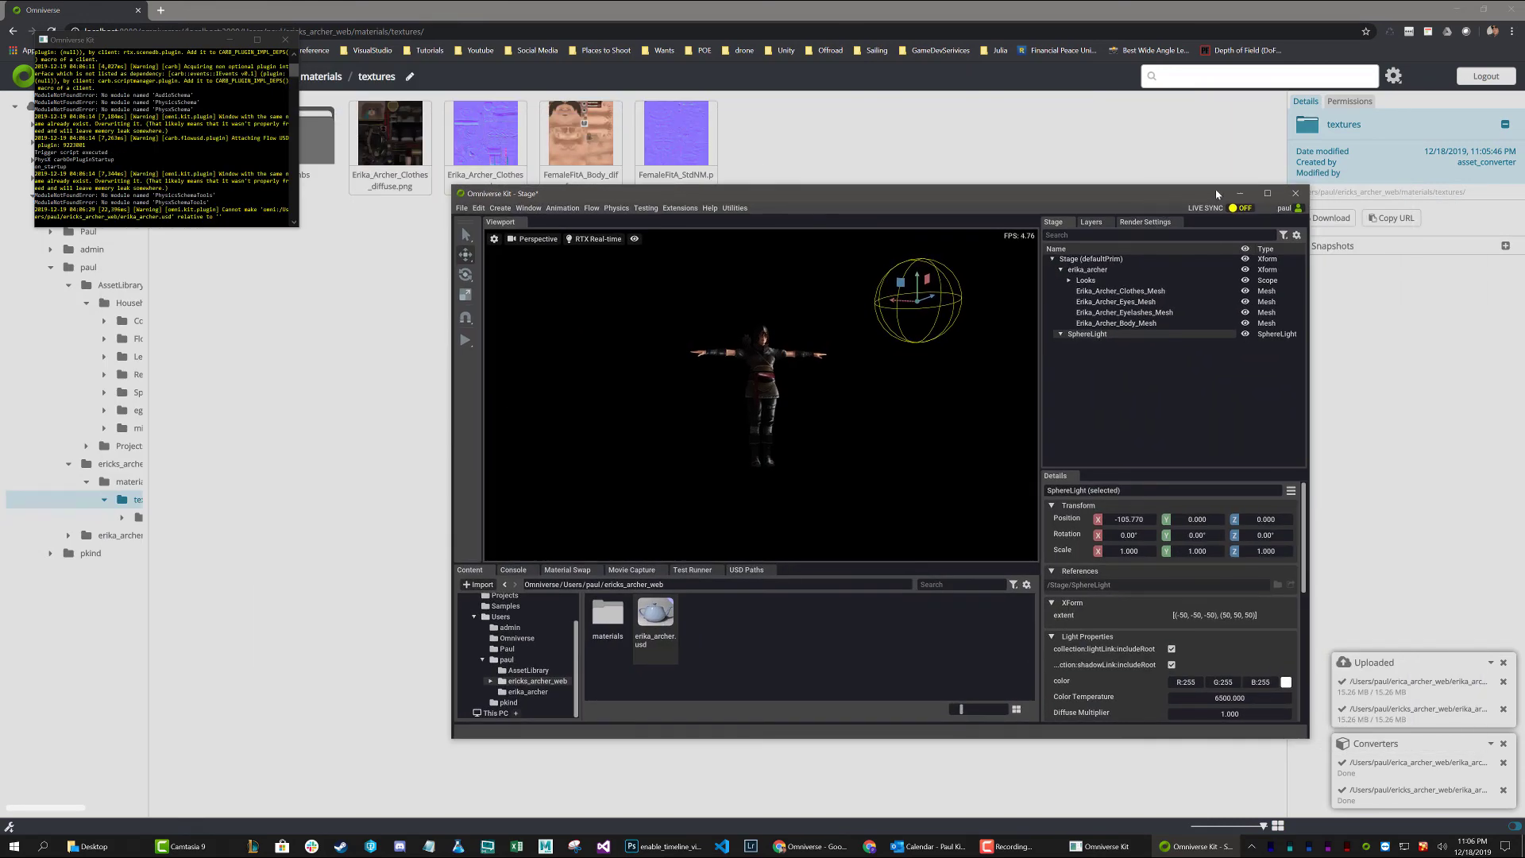
left_click(1296, 193)
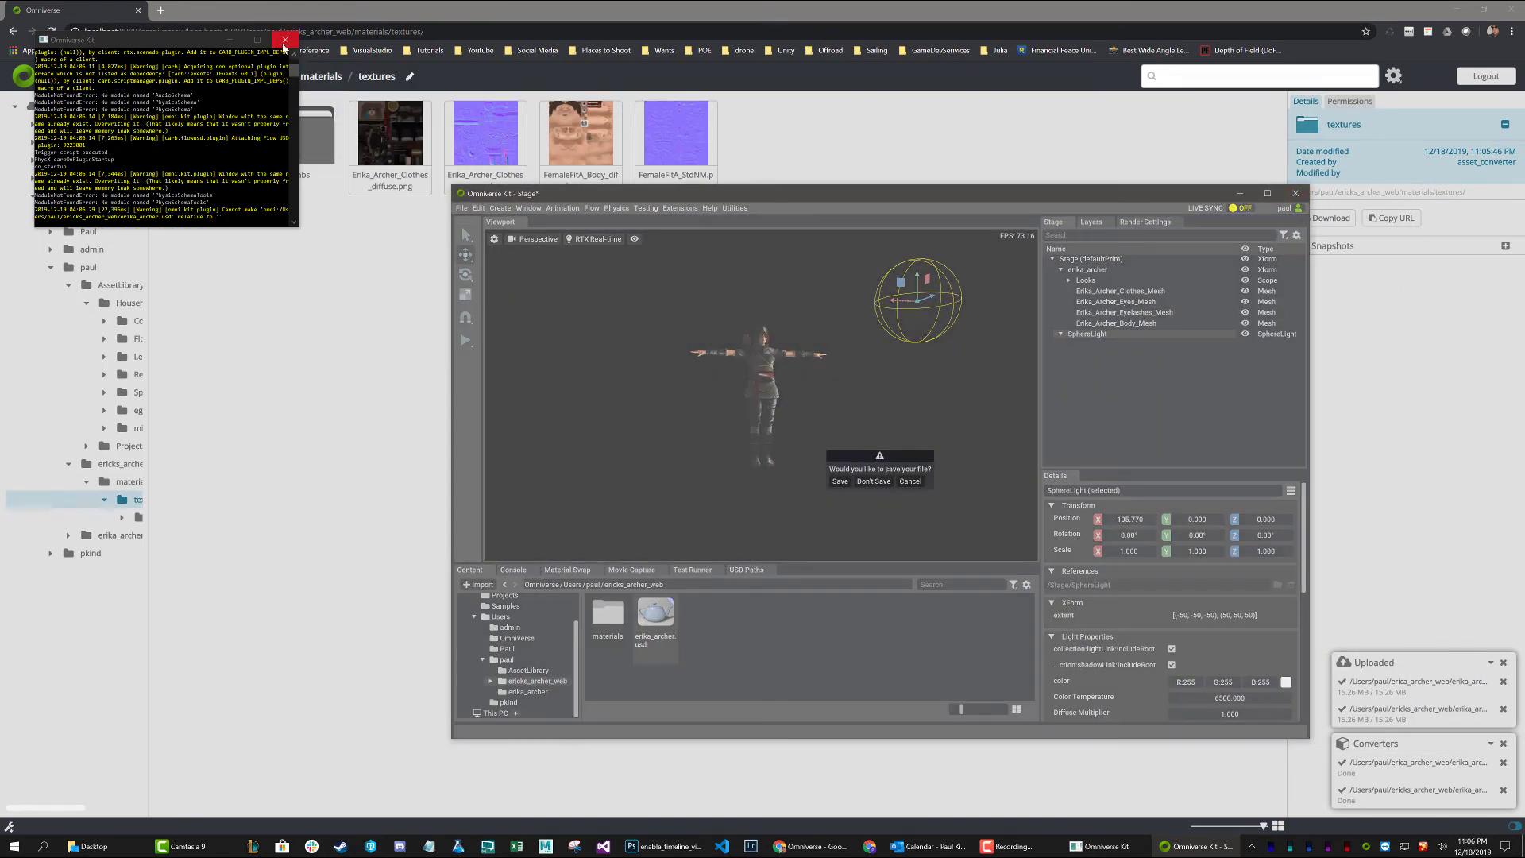
left_click(874, 482)
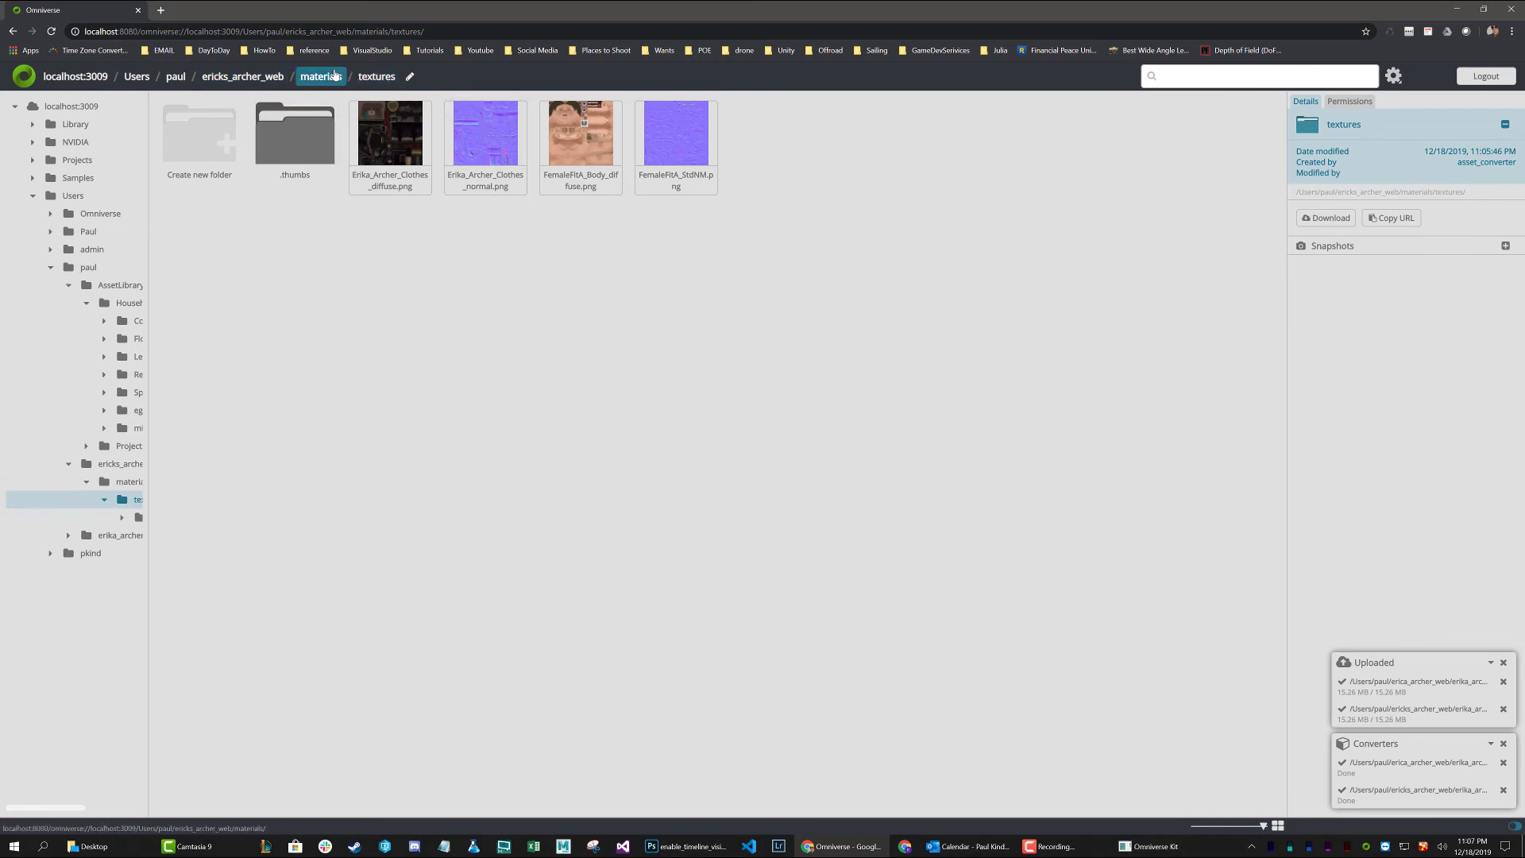
Step: Create a folder named multiple_files in the user's own folder, beside ericks_archer_web, and open it
left_click(245, 78)
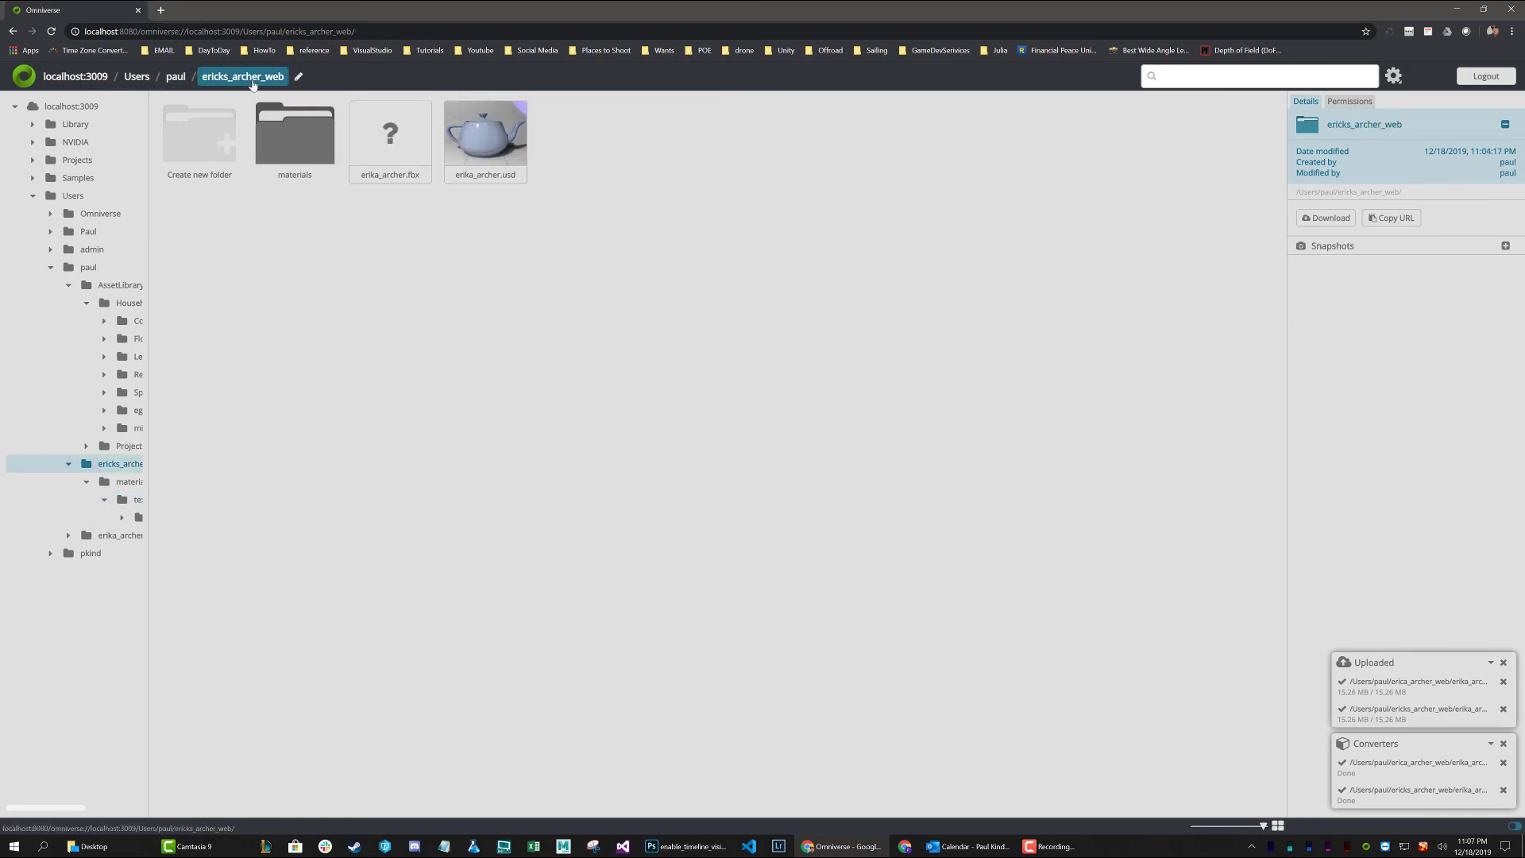
left_click(172, 79)
right_click(405, 397)
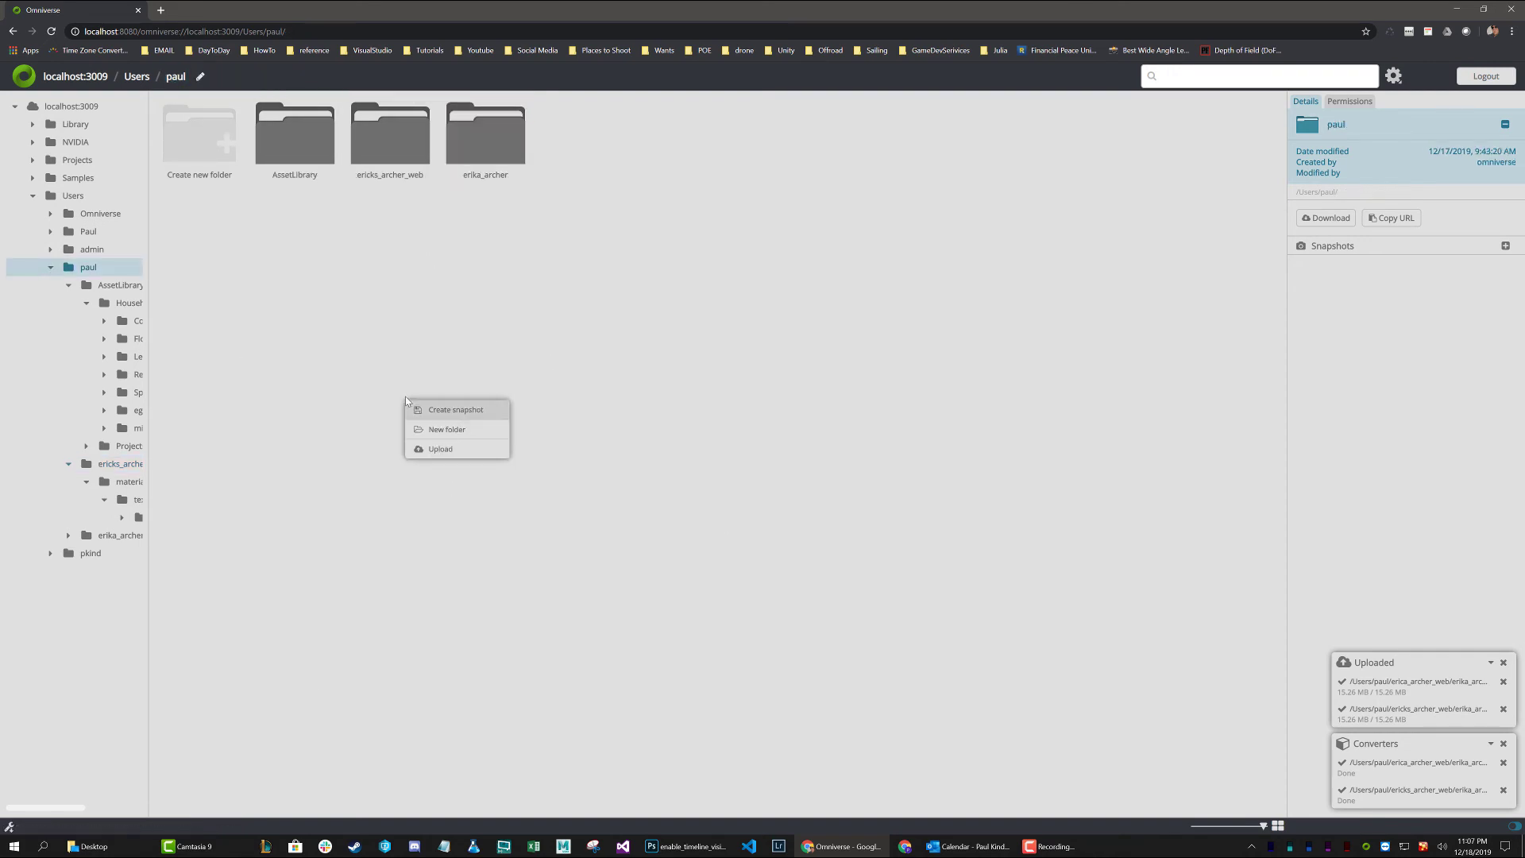
left_click(447, 435)
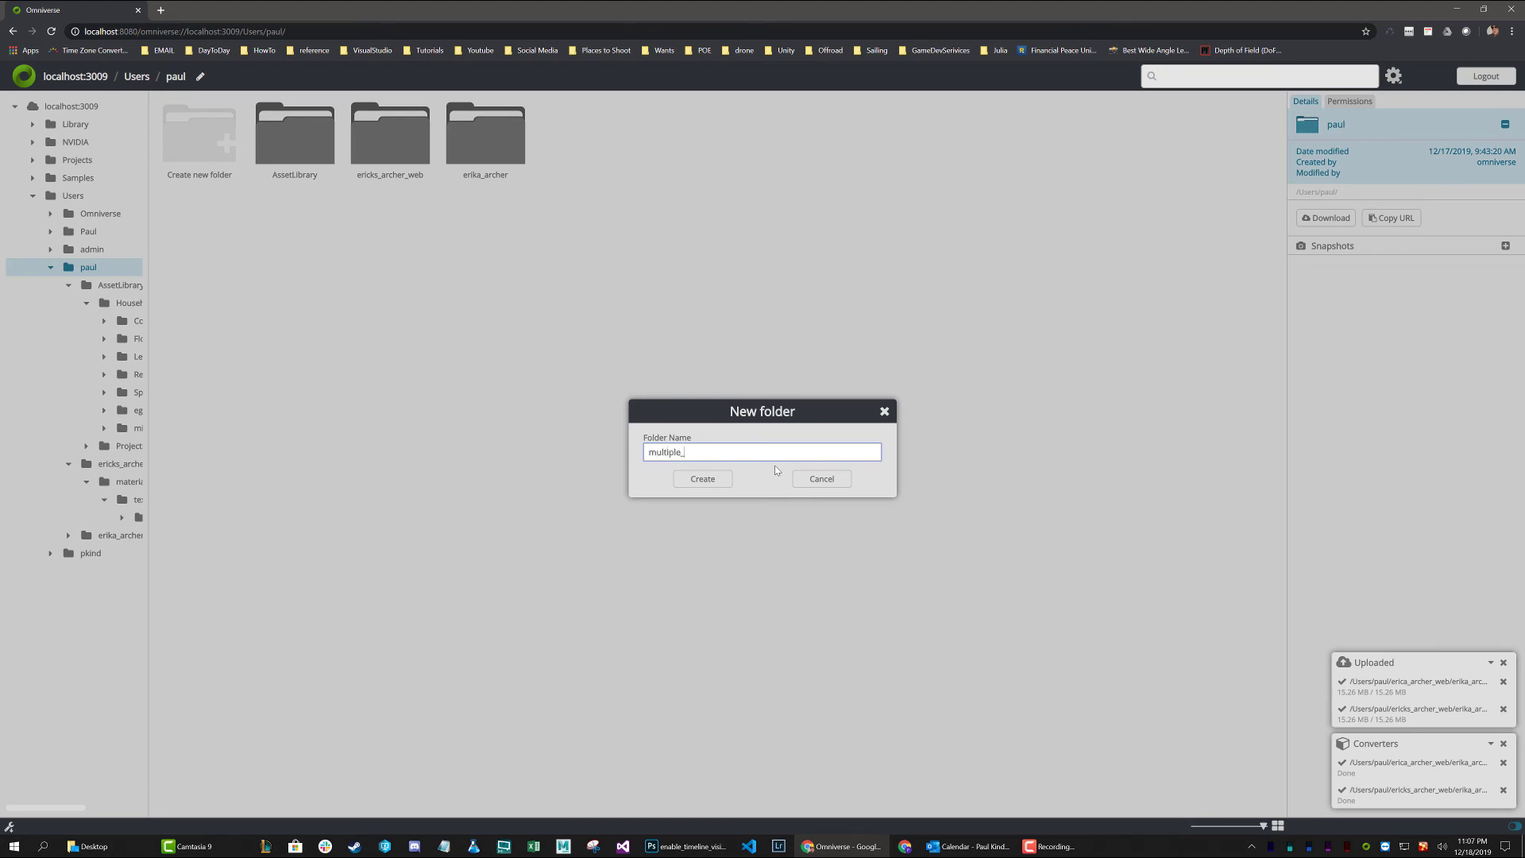
key("Return")
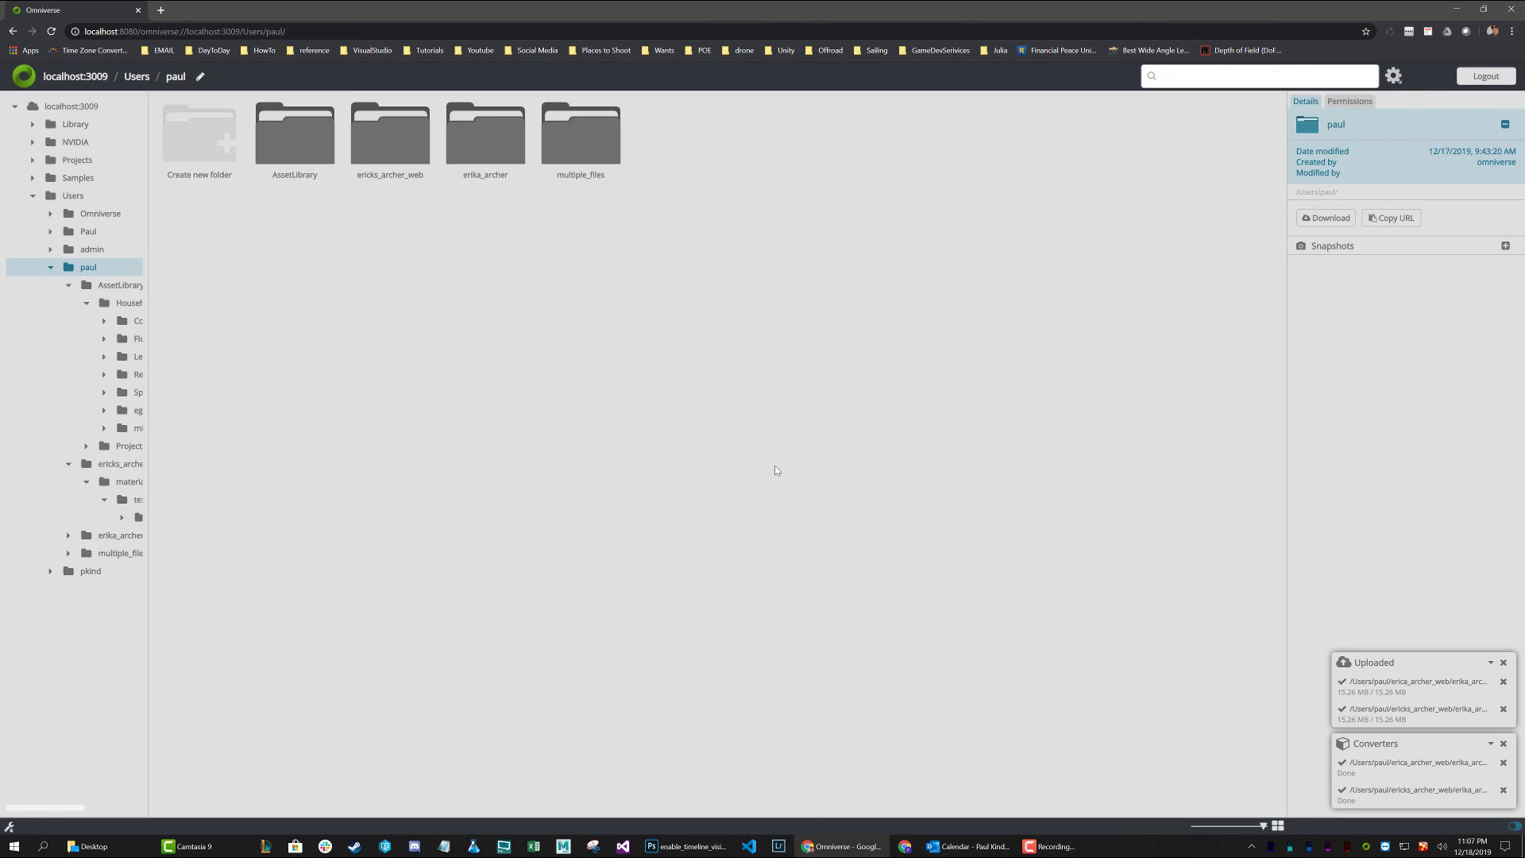
double_click(580, 133)
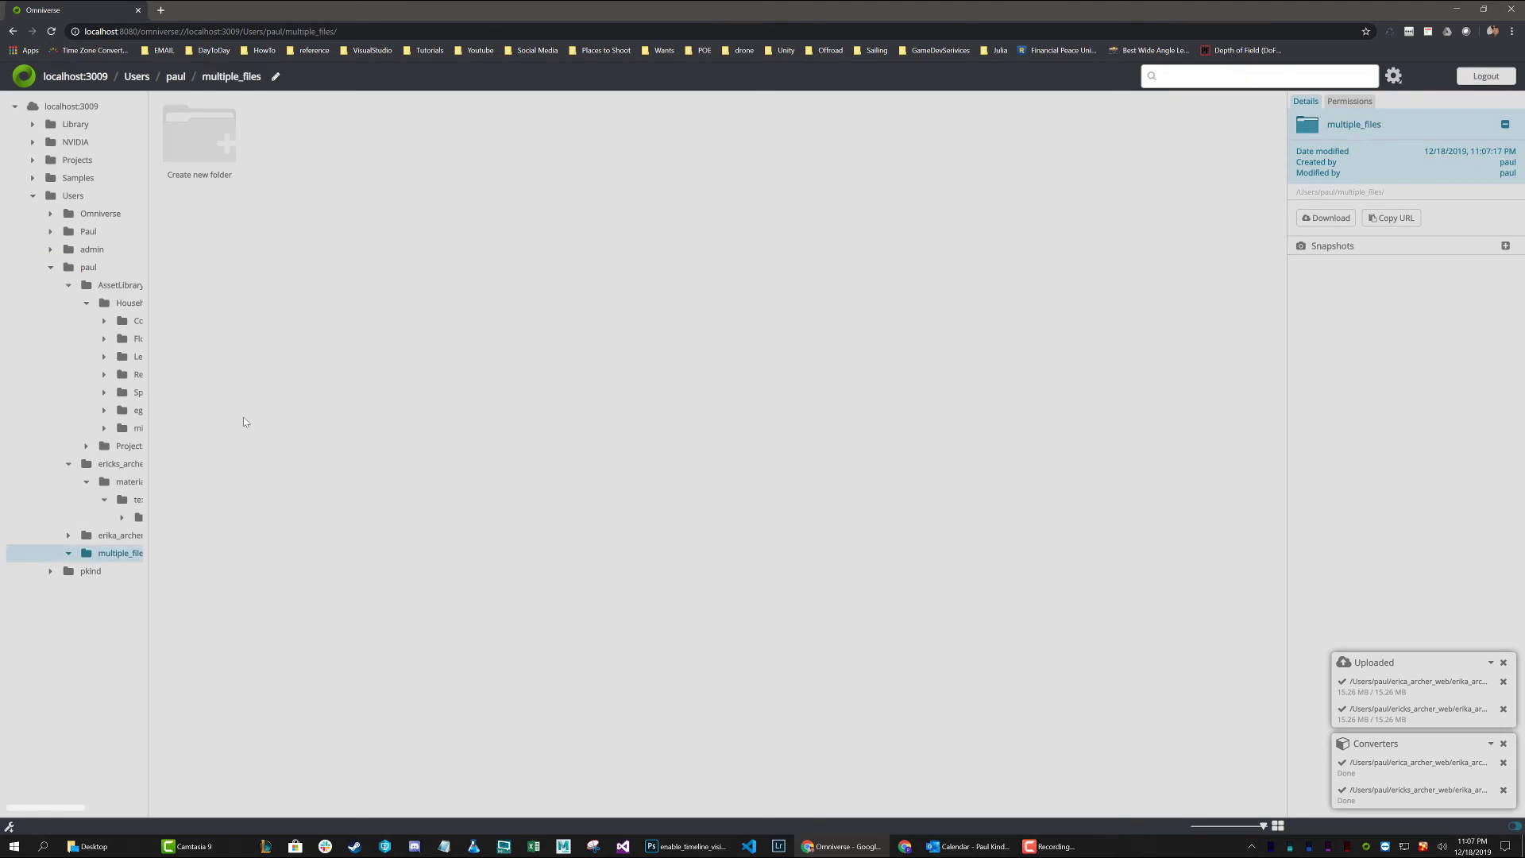
Step: Switch to File Explorer and make three duplicates of erika_archer.fbx in the Desktop folder
left_click(111, 854)
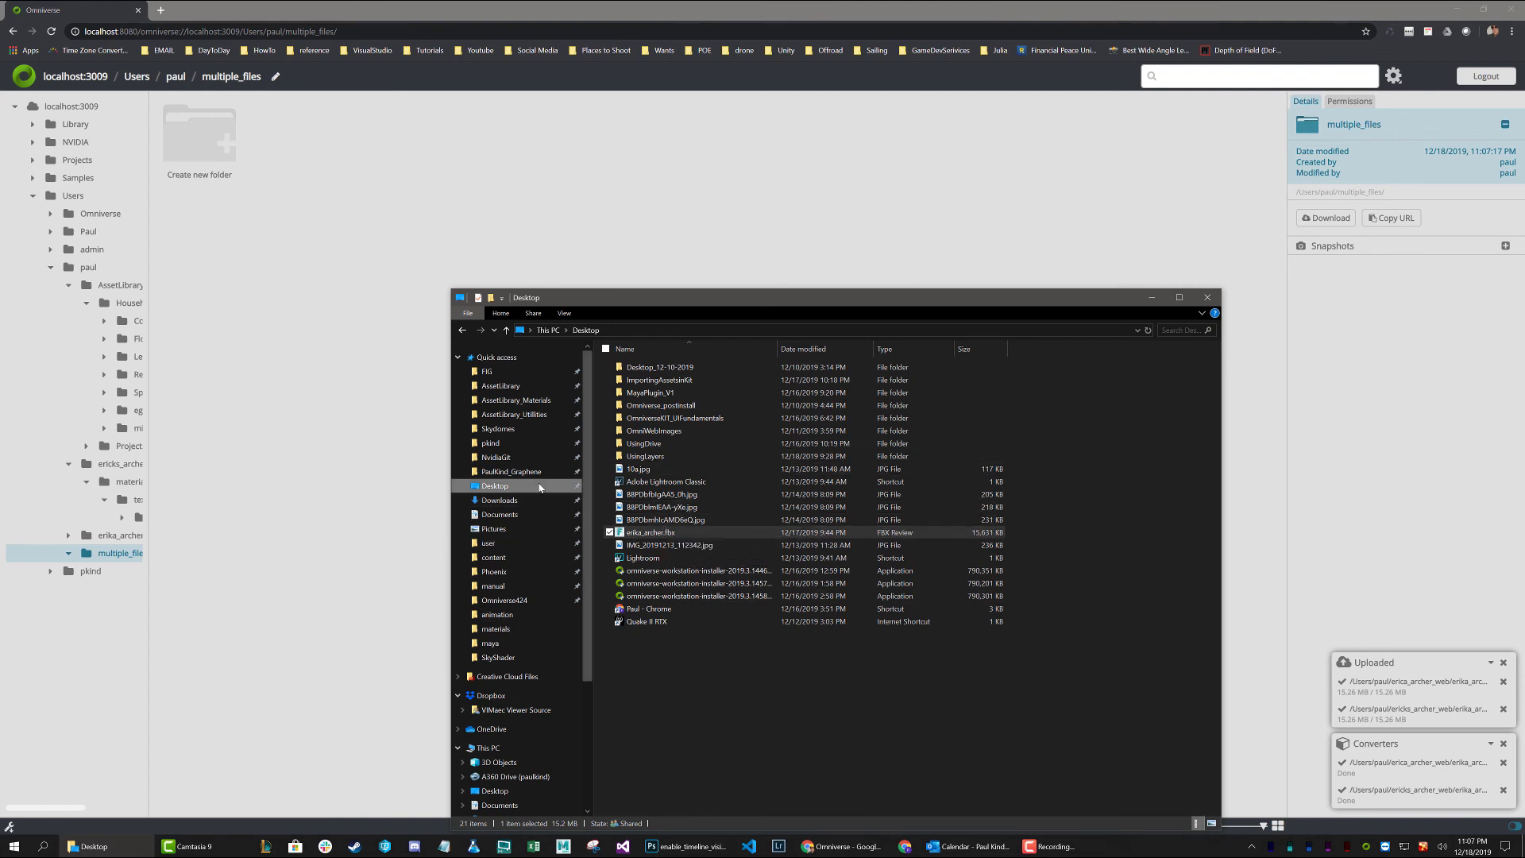
right_click(665, 532)
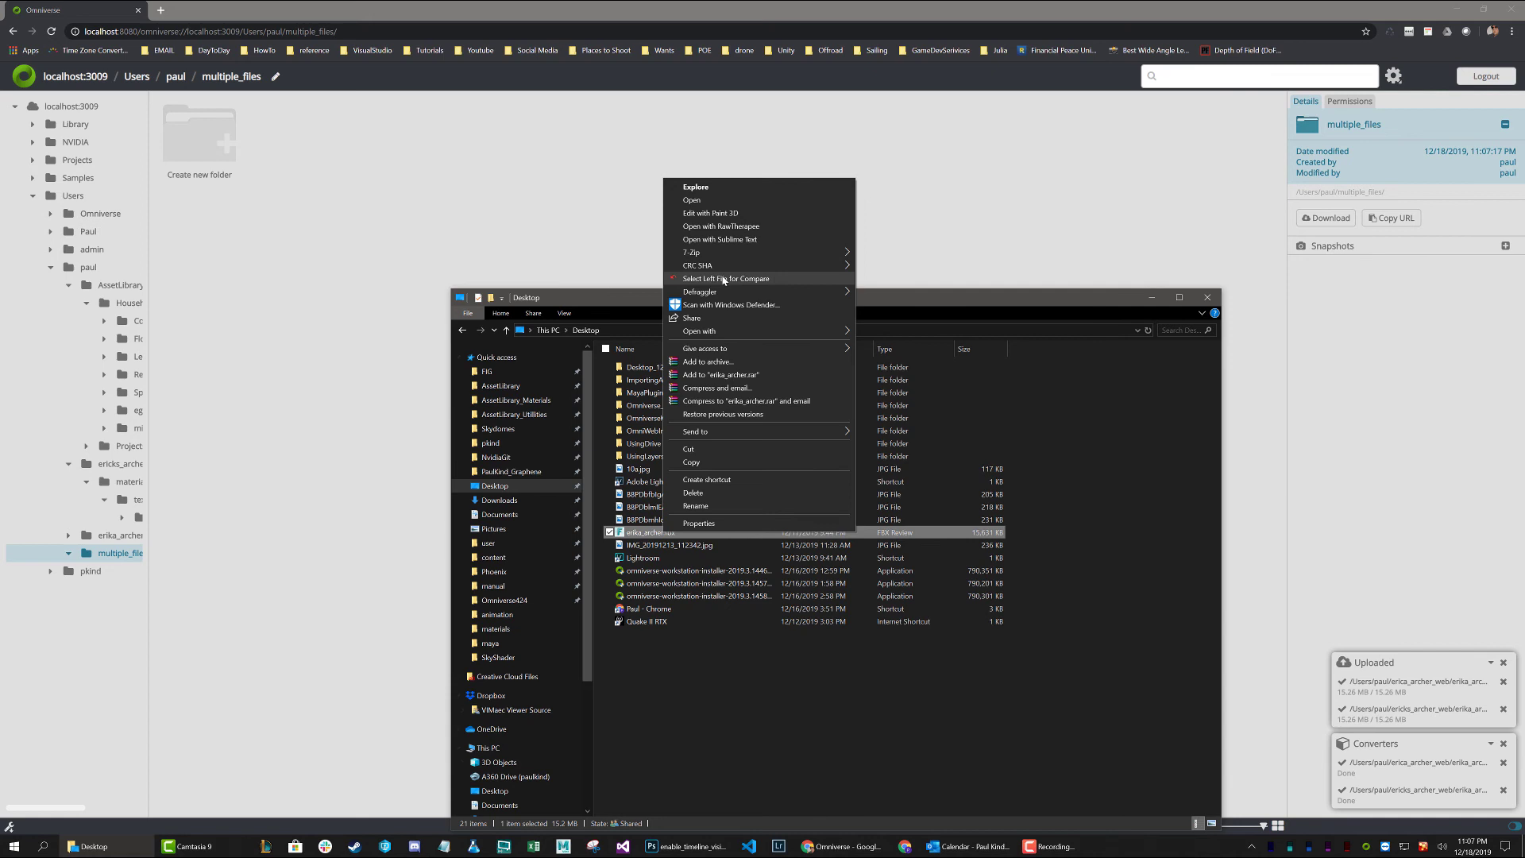
left_click(703, 464)
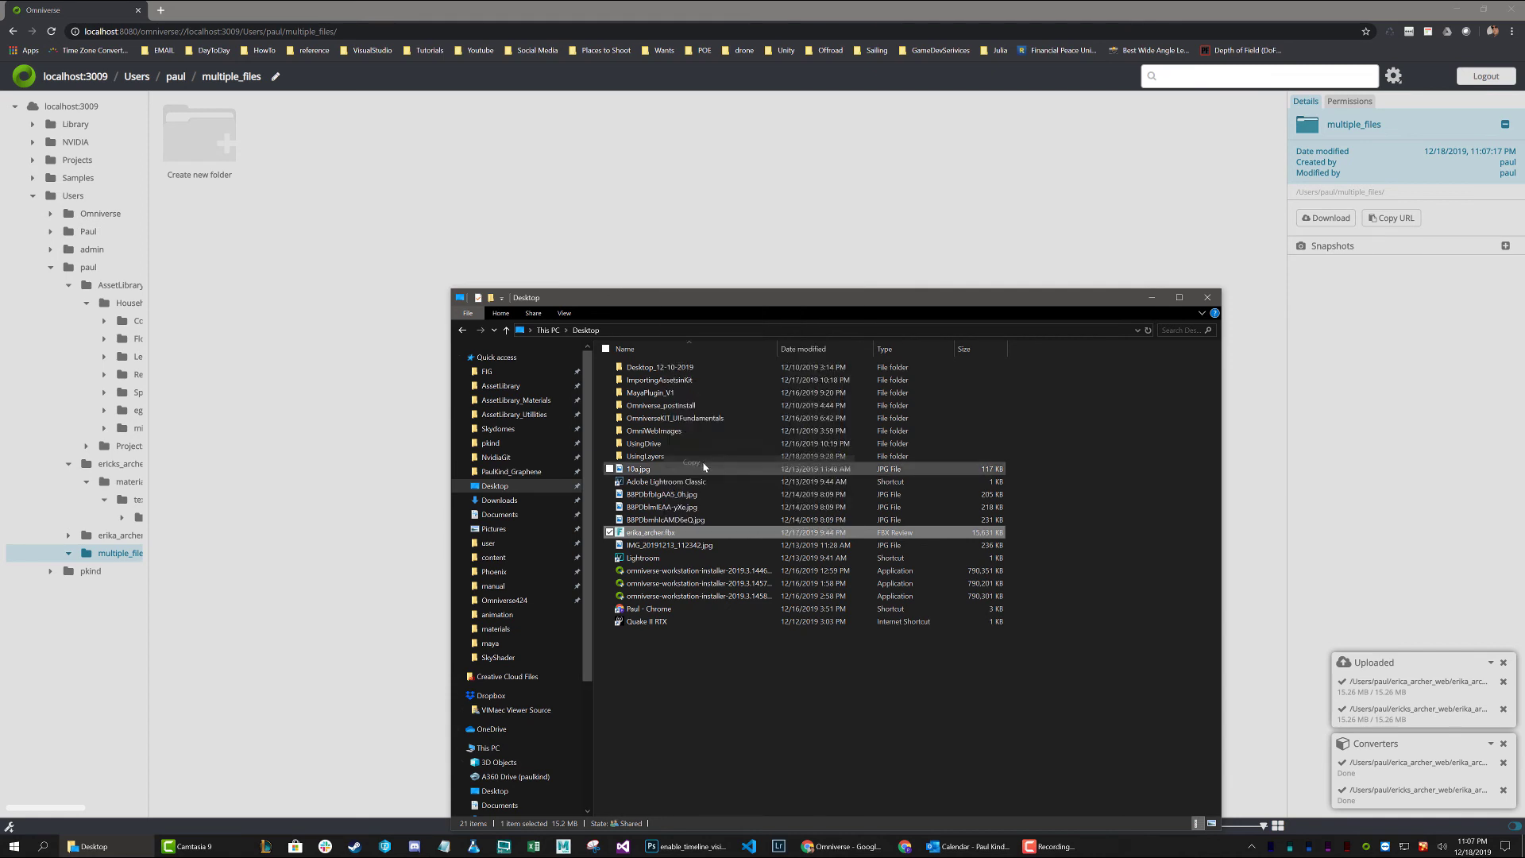
left_click(717, 743)
key("ctrl+v")
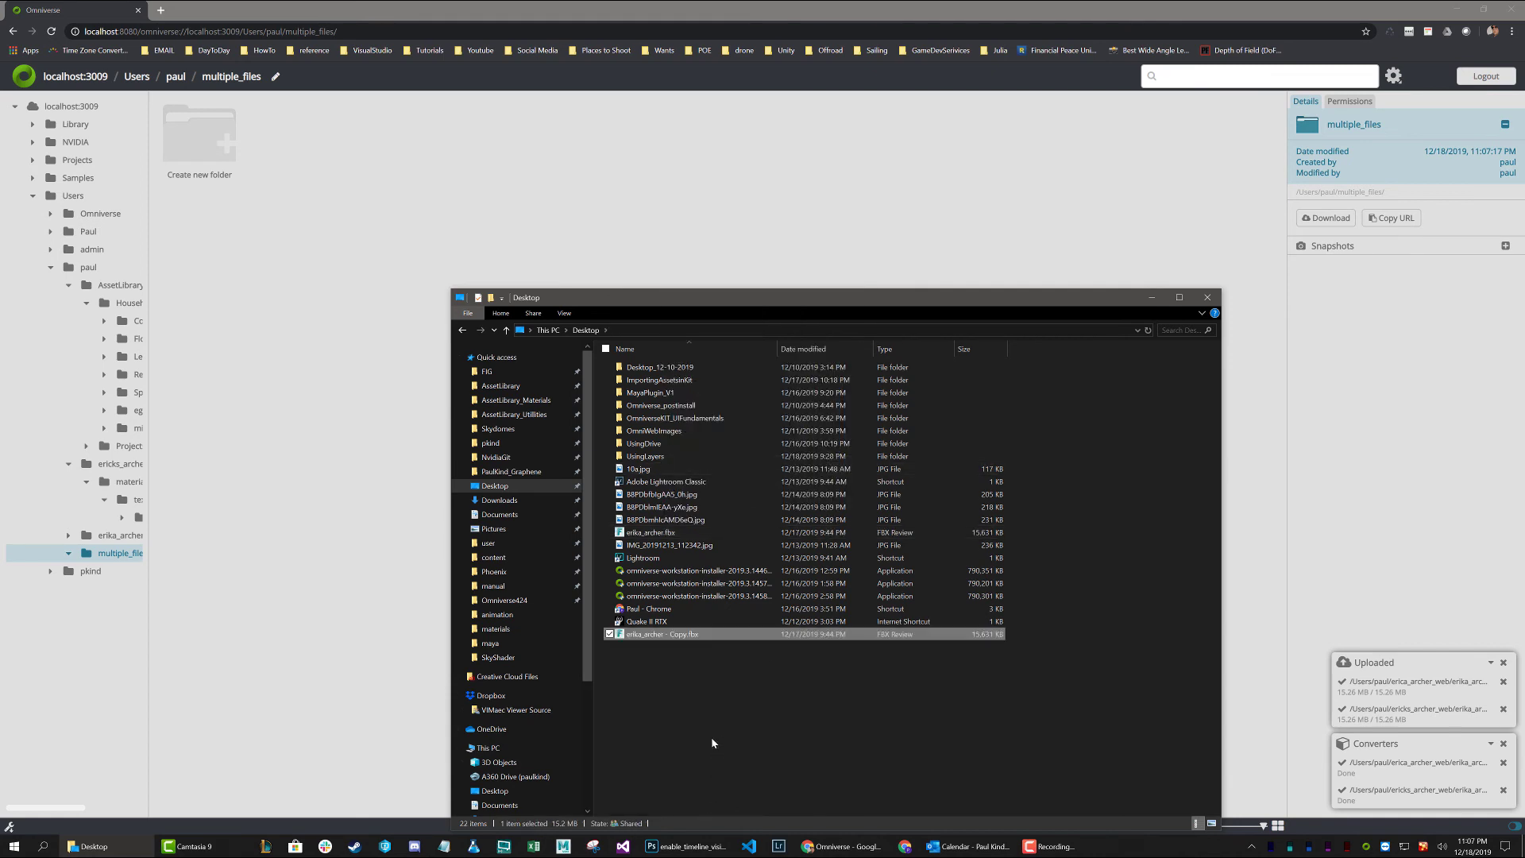
key("ctrl+v")
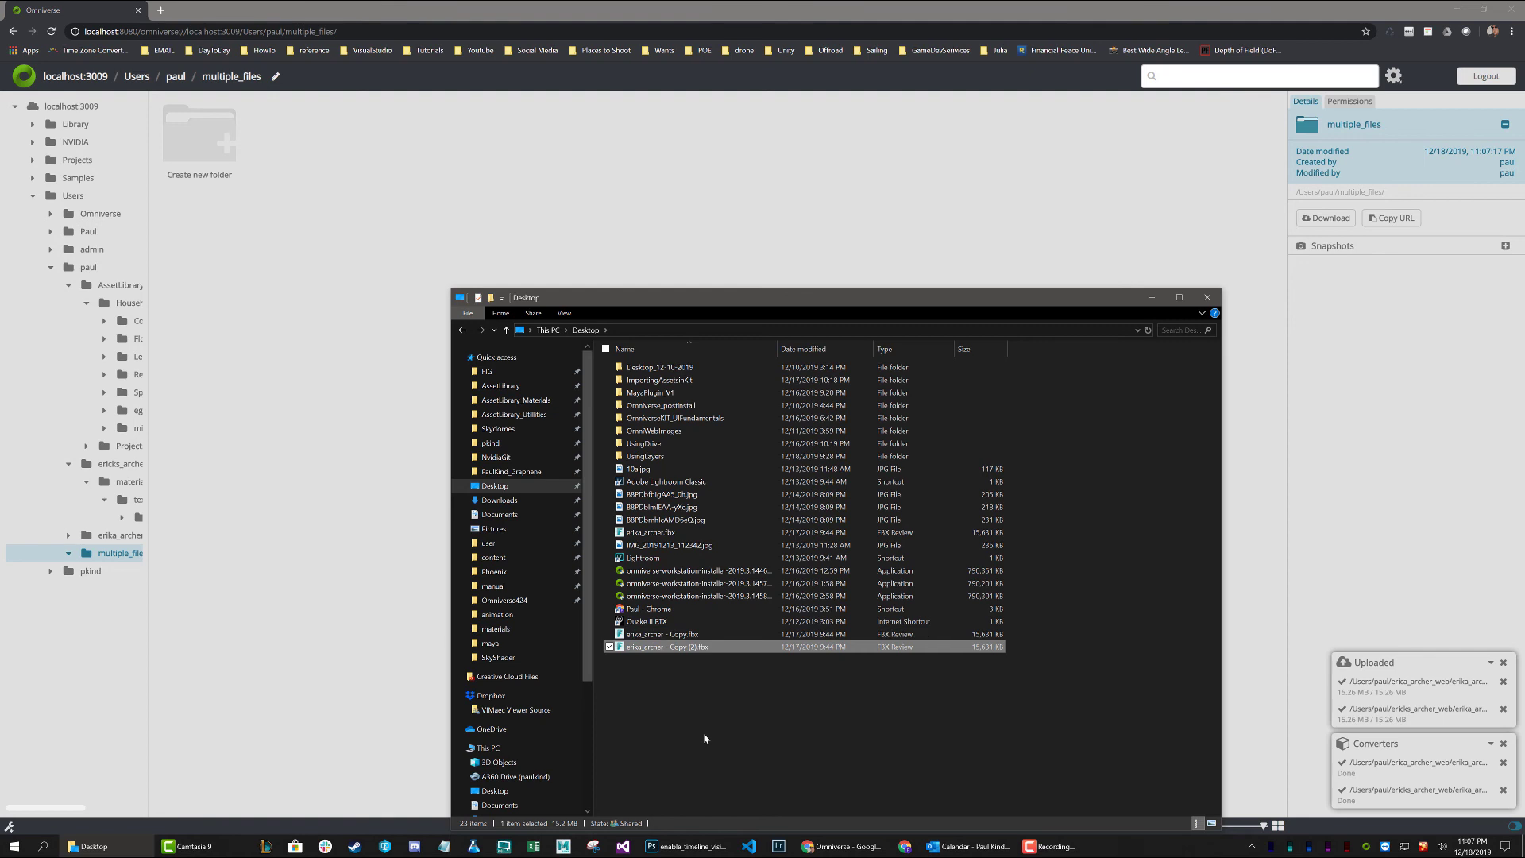
key("ctrl+v")
Step: Upload erika_archer.fbx and its three copies together into multiple_files and convert them to USD with the default import options
left_click(645, 634, "shift")
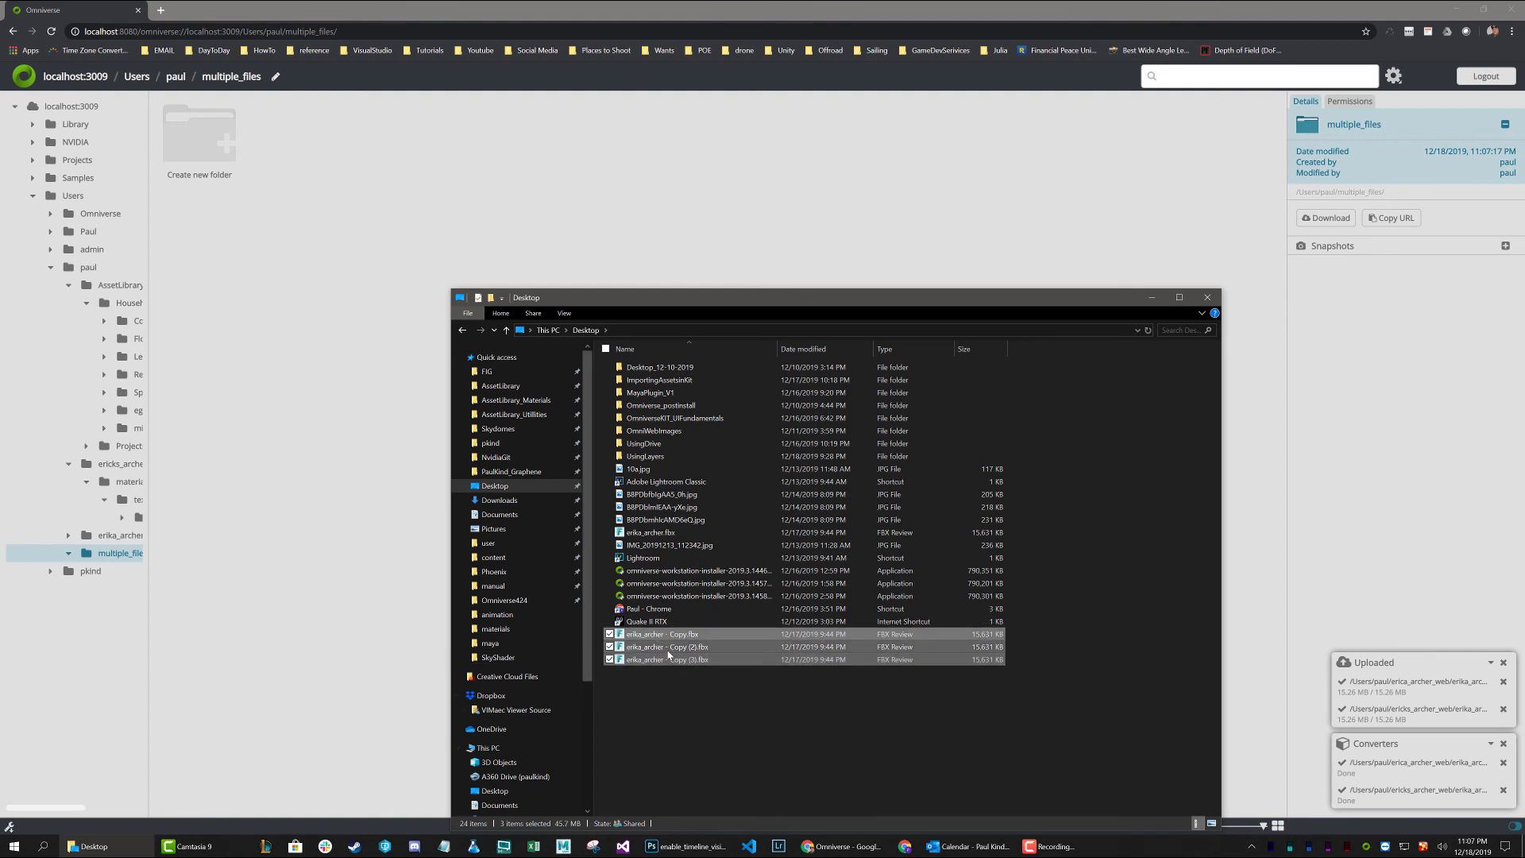
left_click(699, 532, "ctrl")
left_click_drag(665, 534, 322, 326)
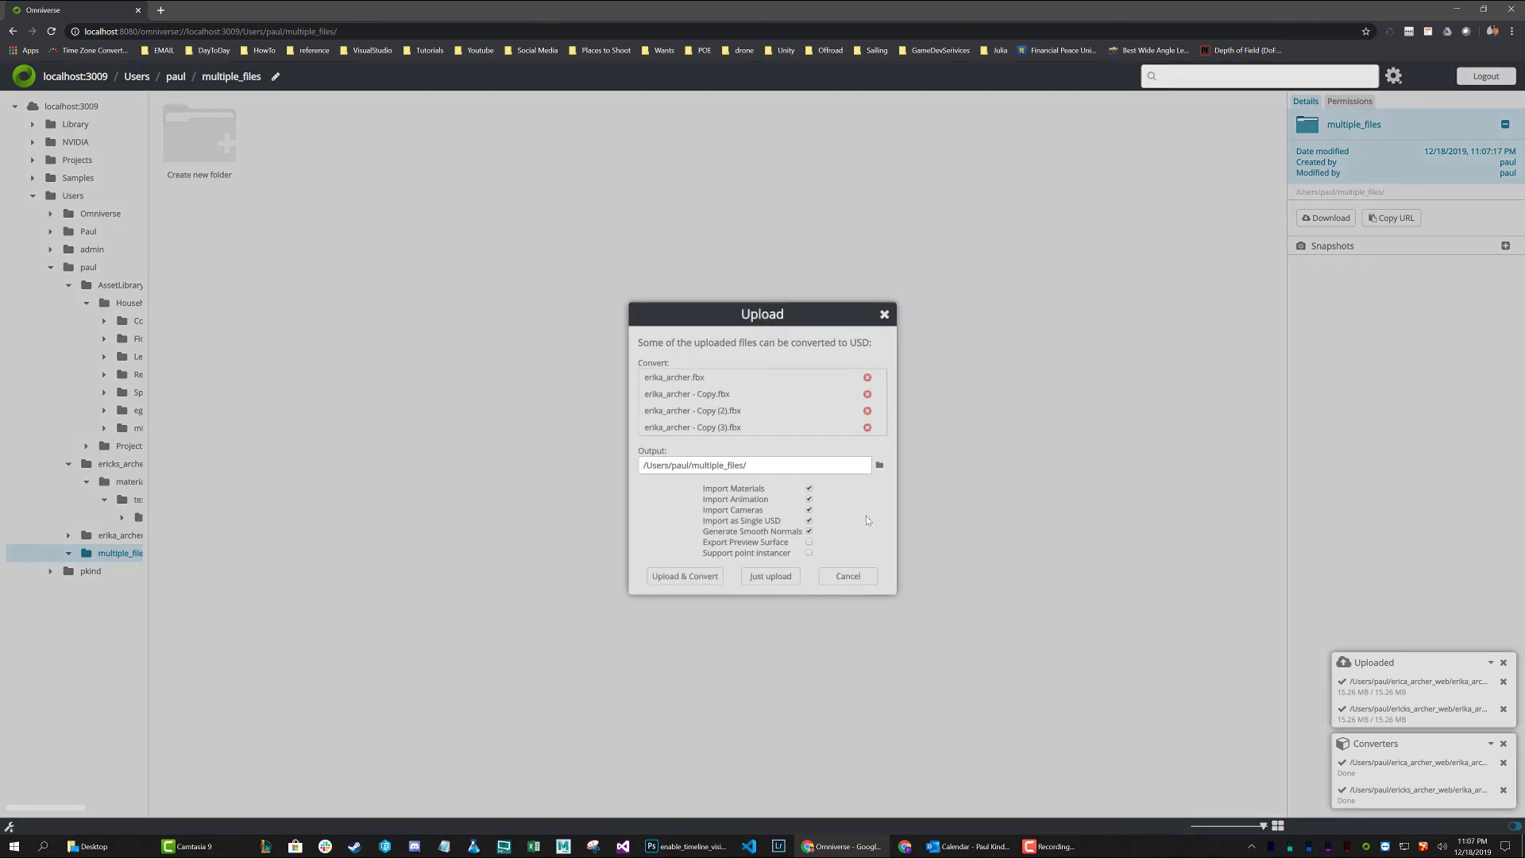
left_click(685, 576)
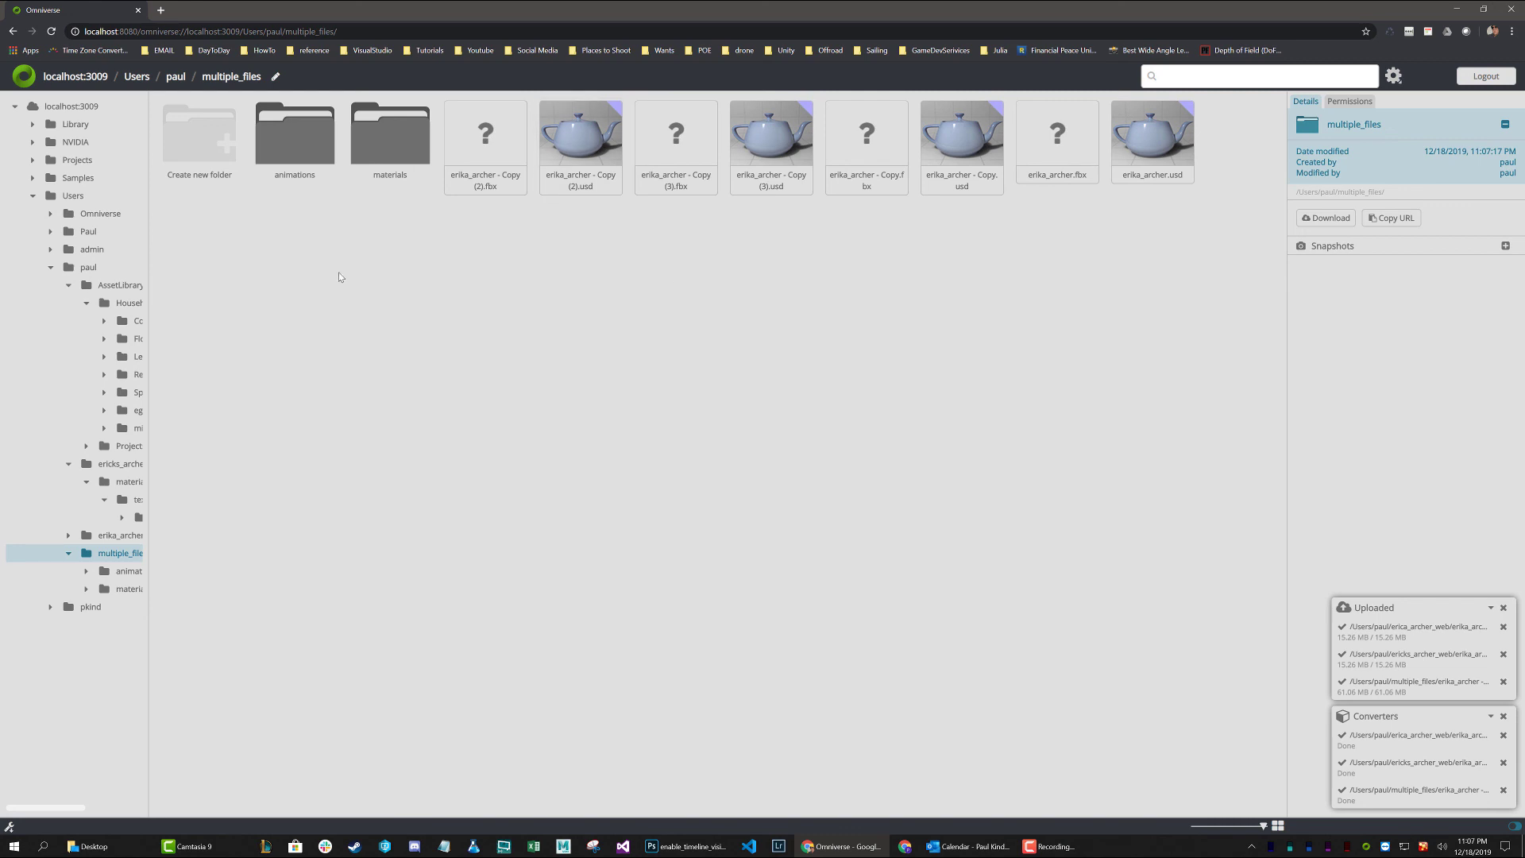
Step: Inspect the materials and textures folders inside multiple_files, return to multiple_files and widen the folder tree to show full names
left_click(415, 165)
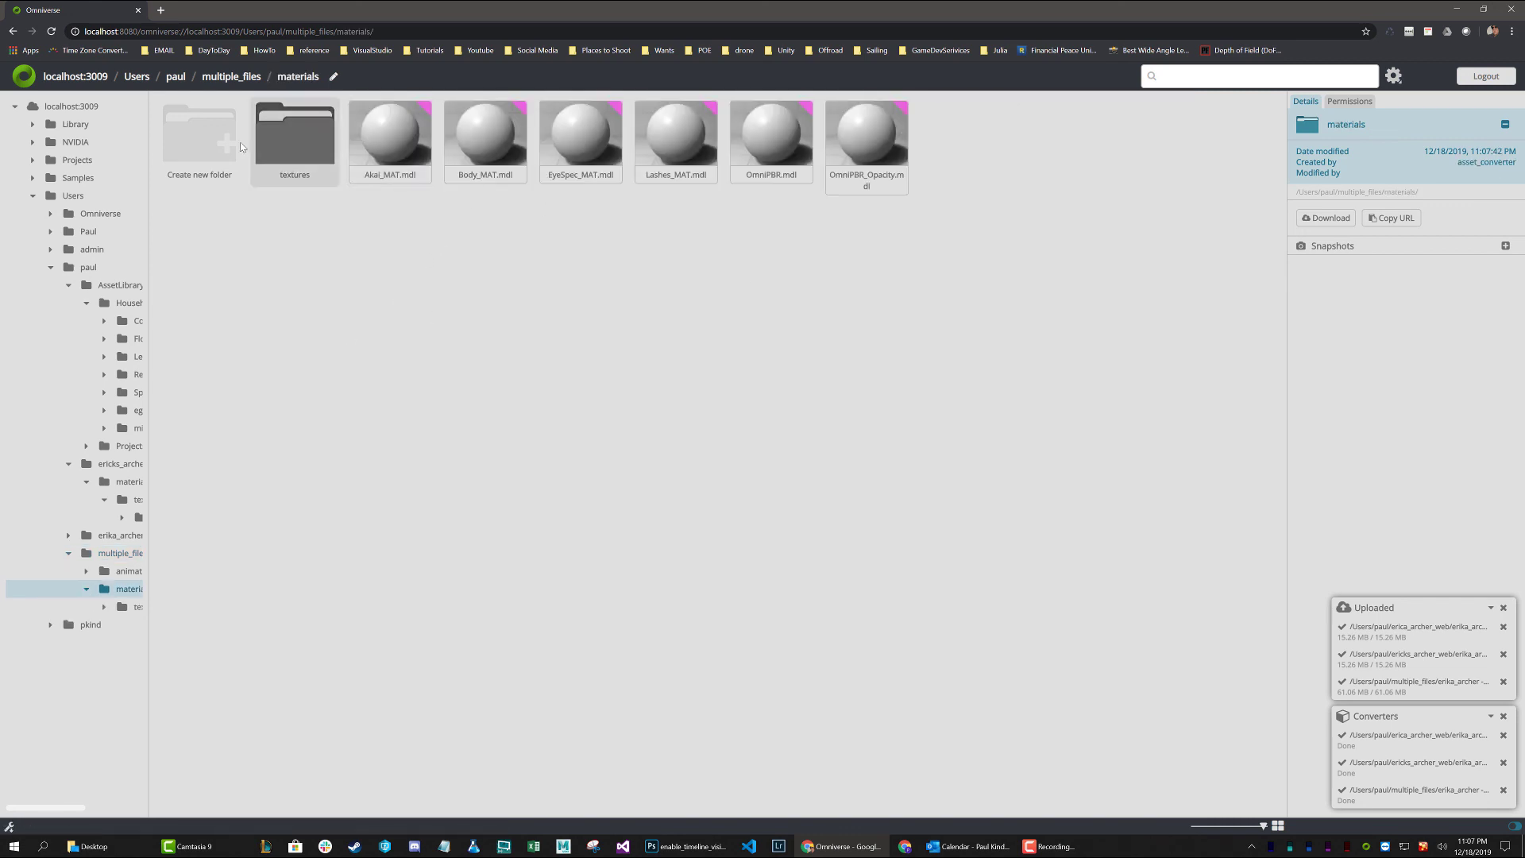
left_click(298, 143)
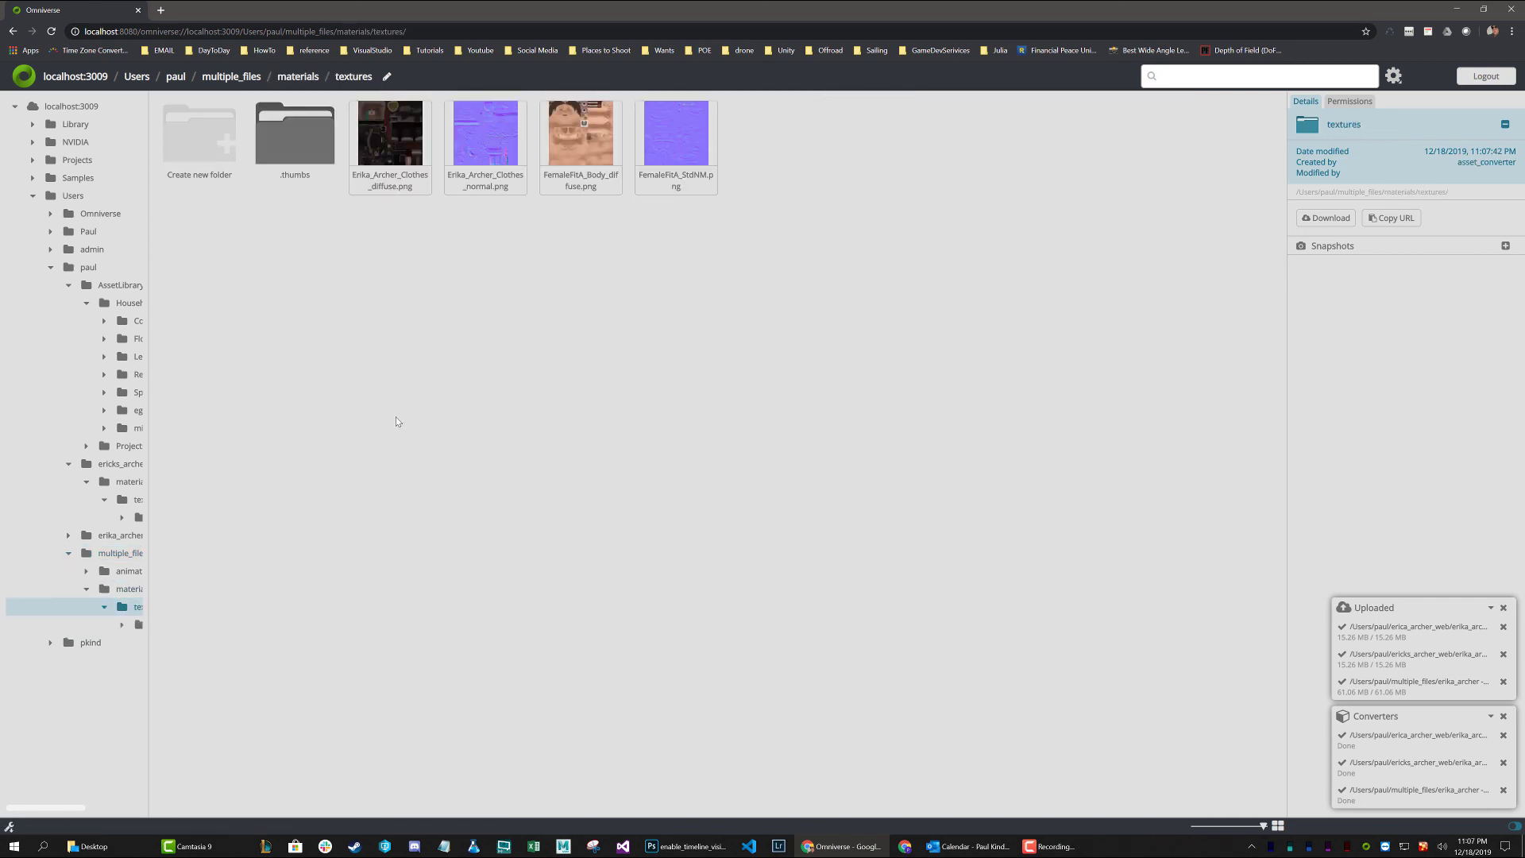
left_click(298, 77)
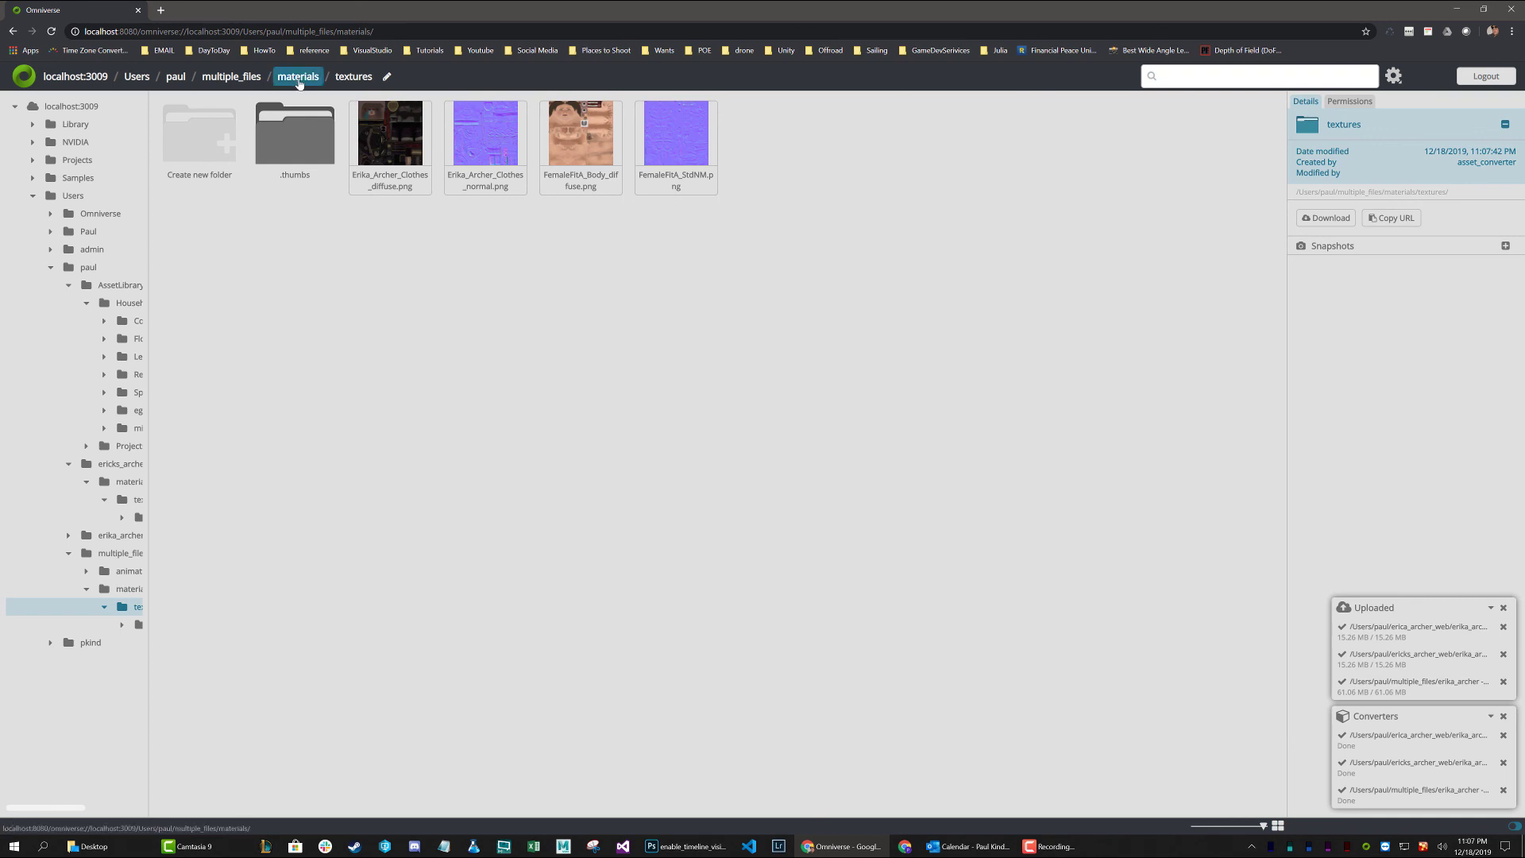
left_click(241, 83)
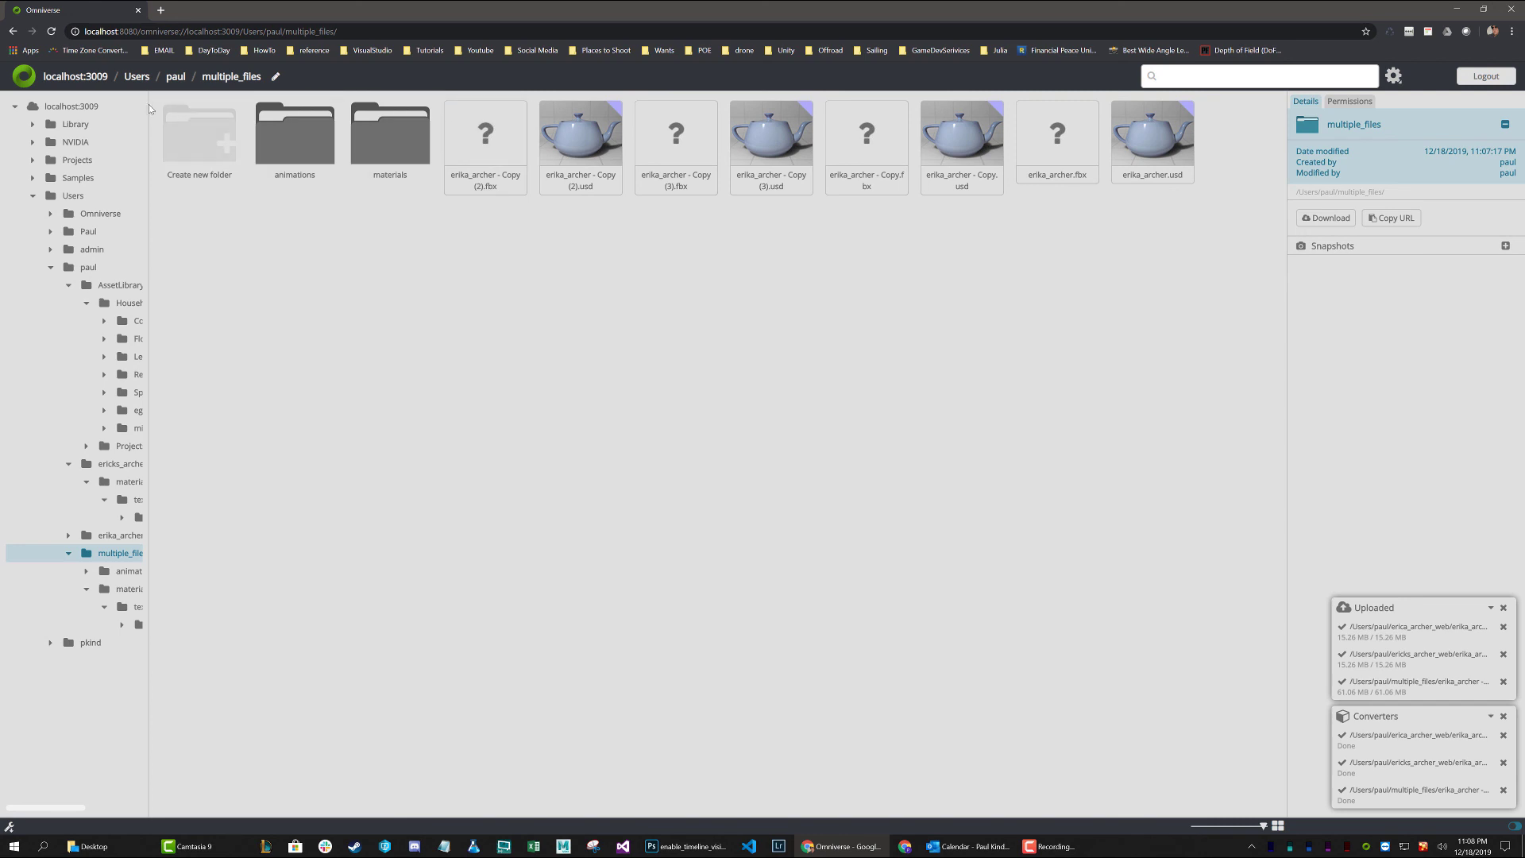
left_click_drag(147, 102, 271, 103)
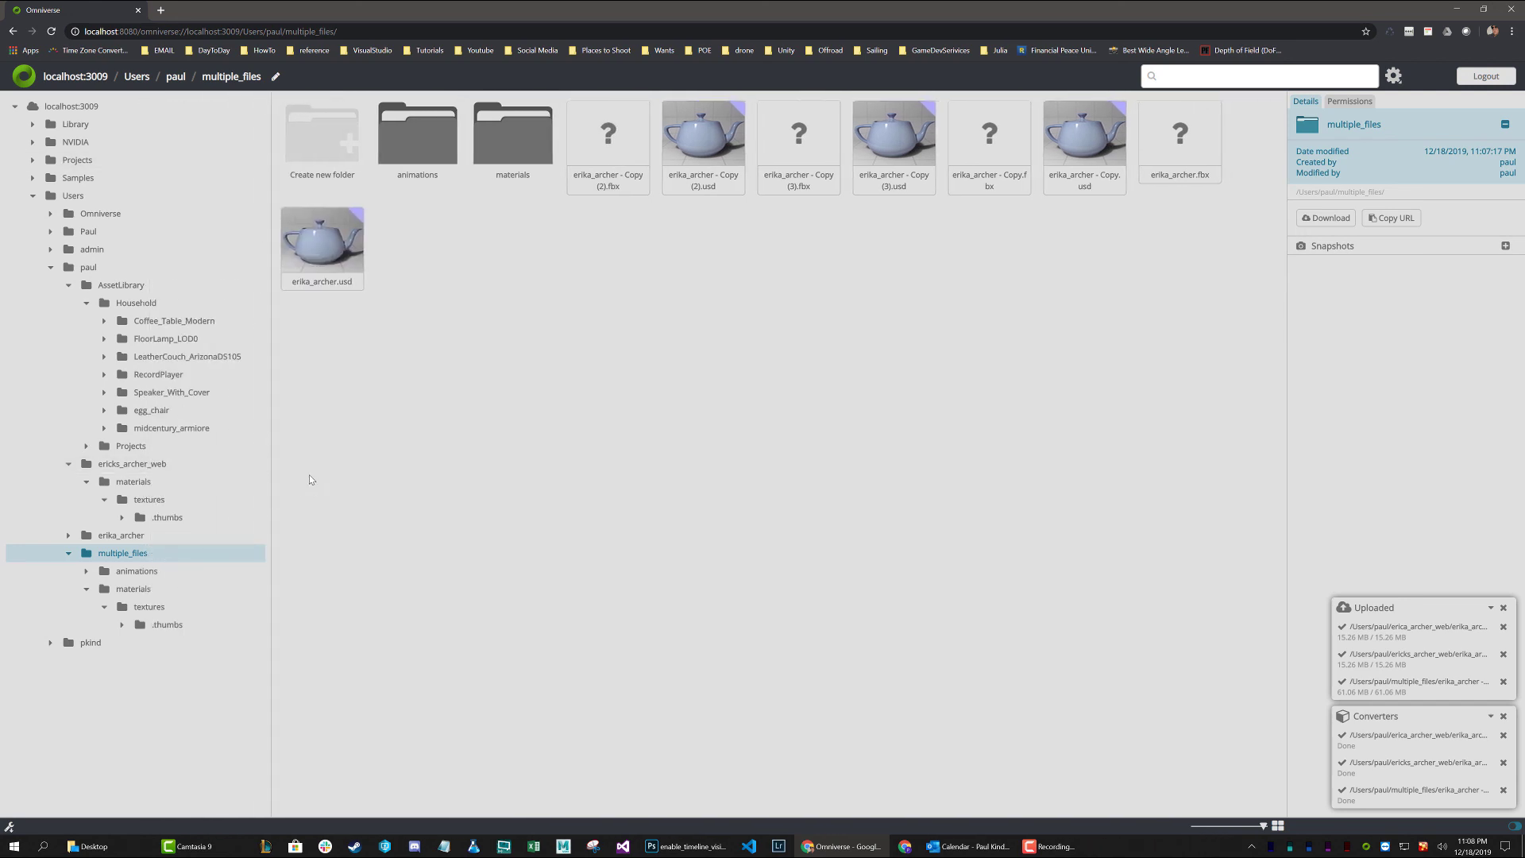